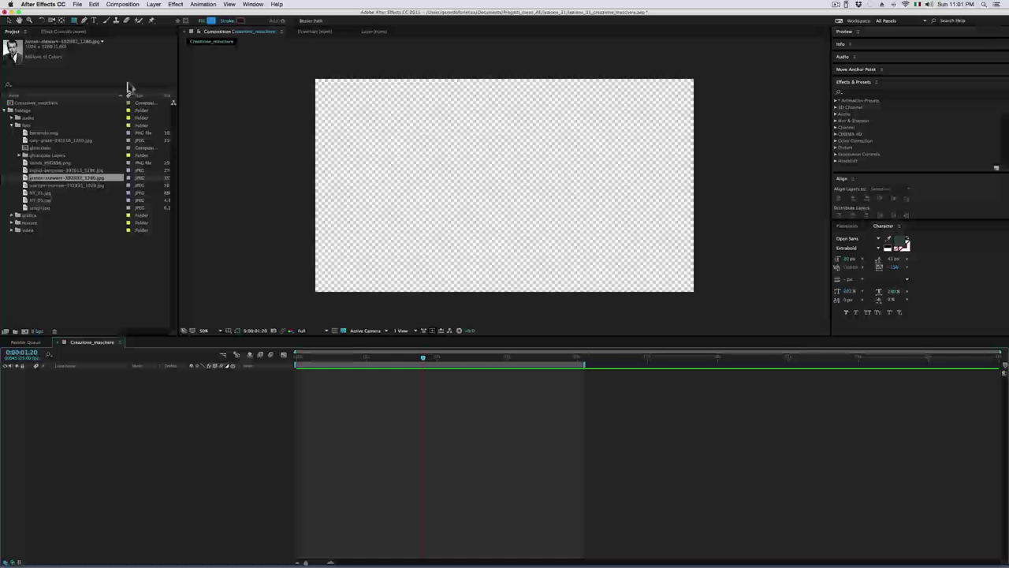
Place the james-stewart photo in Creazione_maschere, scale it down proportionally and nudge it into frame
{"action": "left_click", "coordinate": [35, 103]}
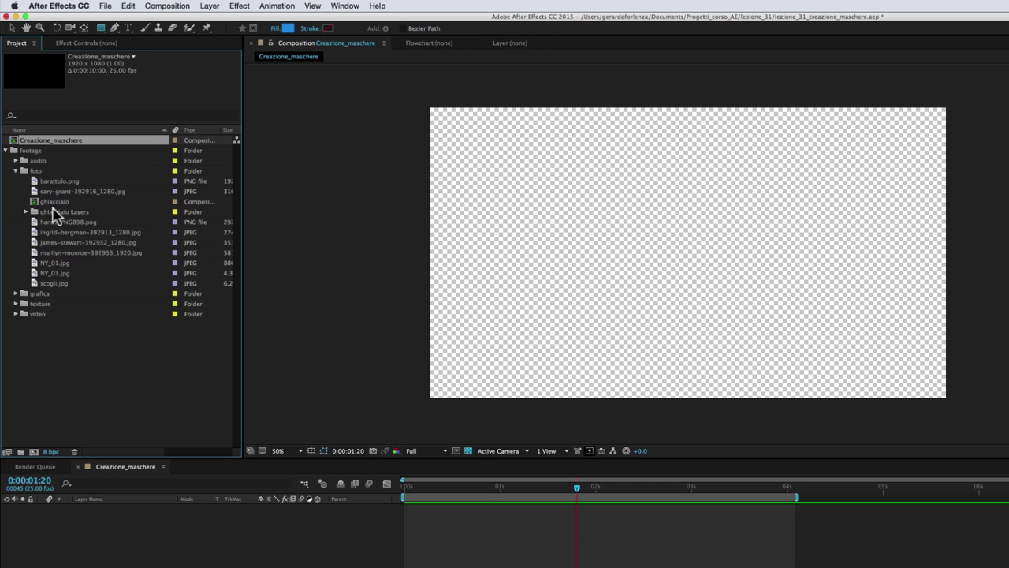
{"action": "left_click_drag", "start_coordinate": [34, 246], "coordinate": [668, 271]}
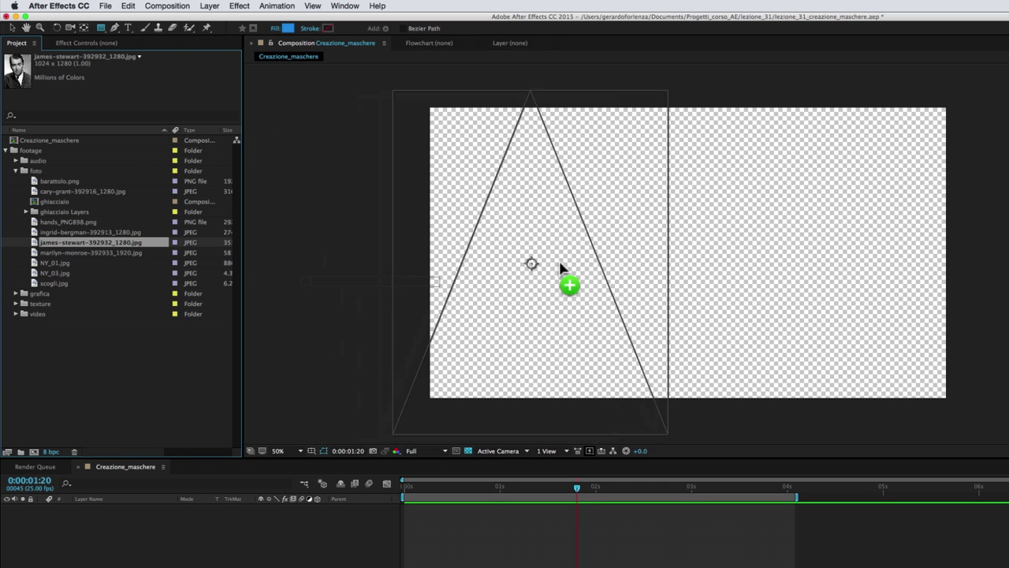
{"action": "left_click_drag", "start_coordinate": [822, 74], "coordinate": [784, 131]}
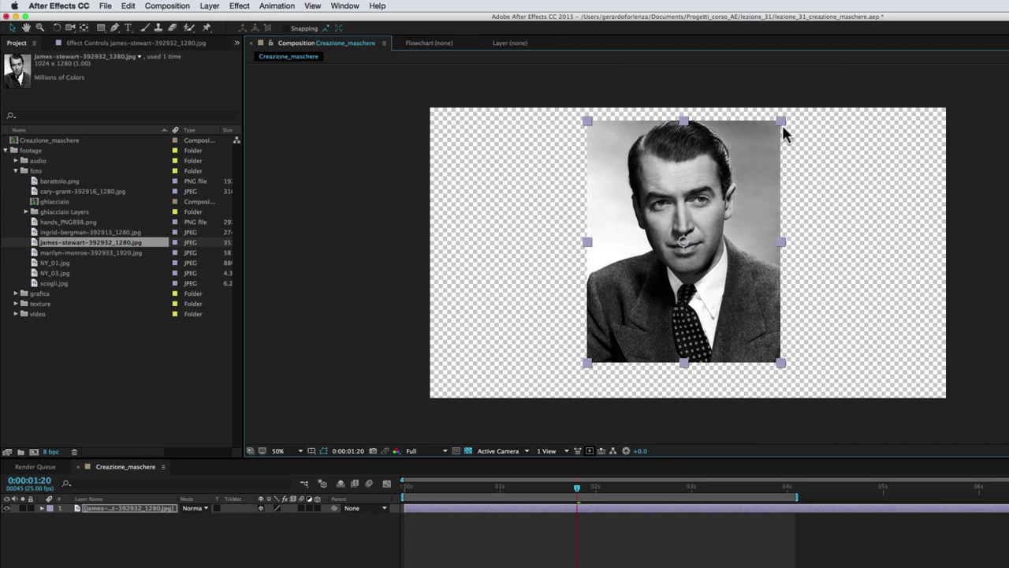
{"action": "left_click_drag", "start_coordinate": [720, 217], "coordinate": [727, 223]}
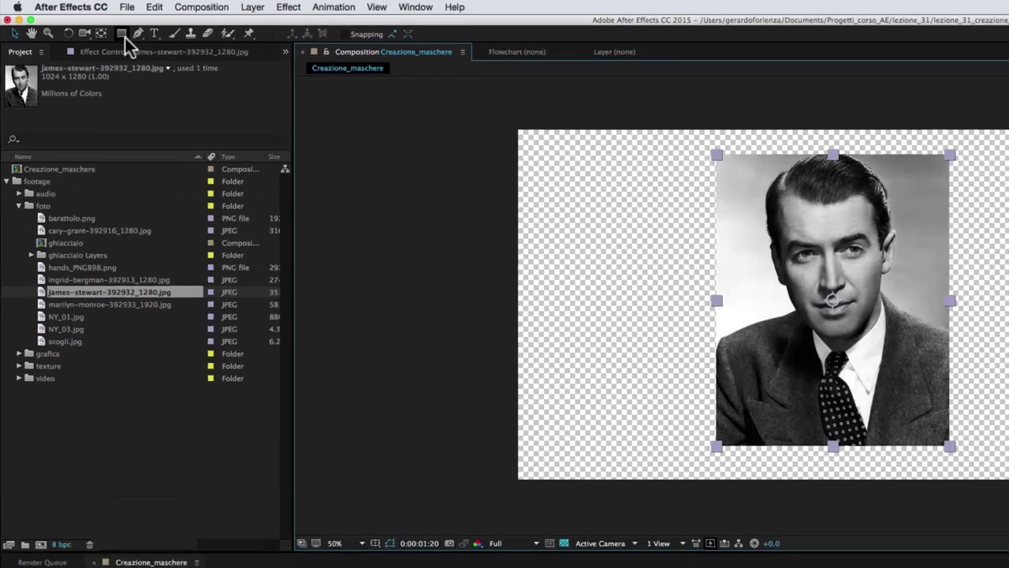
Switch from the Rectangle shape tool to the Pen tool and deselect the photo layer
{"action": "left_click", "coordinate": [102, 28]}
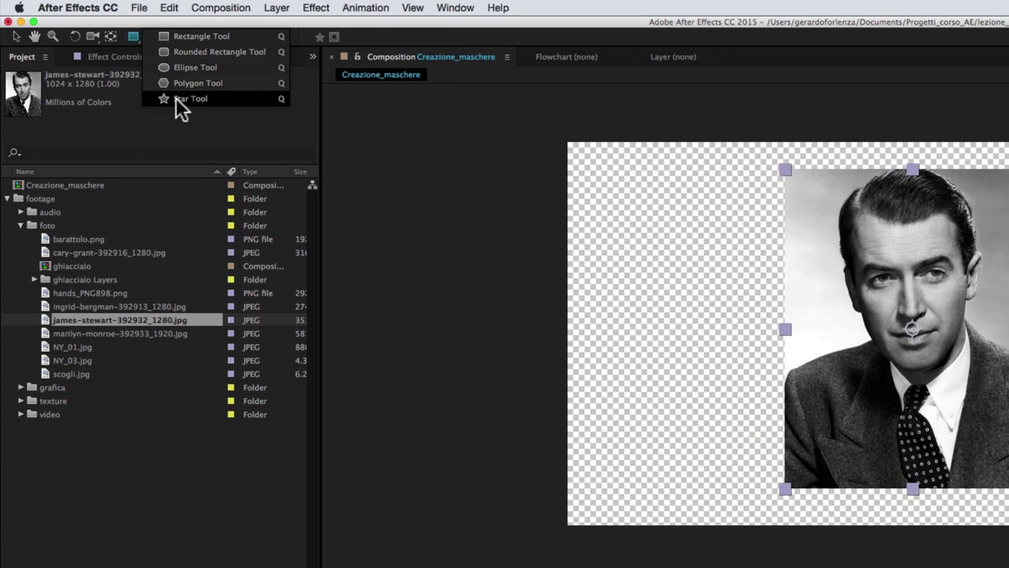
{"action": "left_click", "coordinate": [133, 32]}
{"action": "left_click", "coordinate": [151, 36]}
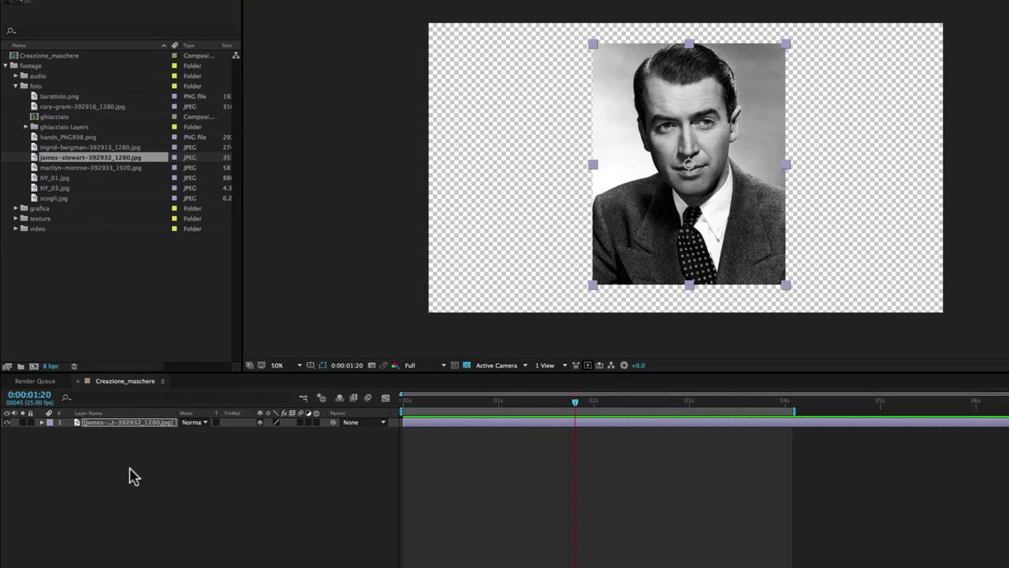
{"action": "left_click", "coordinate": [133, 476]}
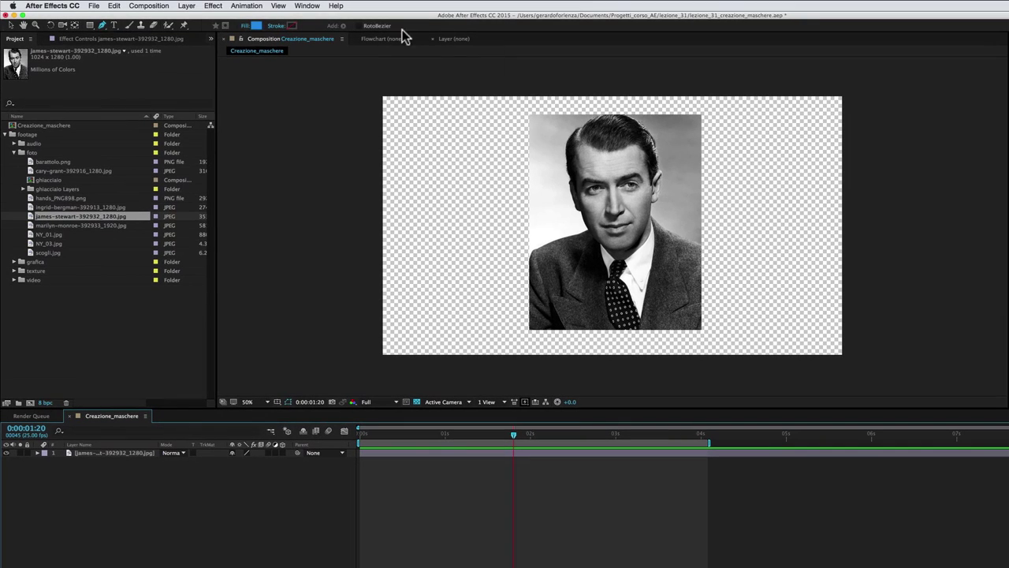
{"action": "left_click_drag", "start_coordinate": [91, 28], "coordinate": [122, 30]}
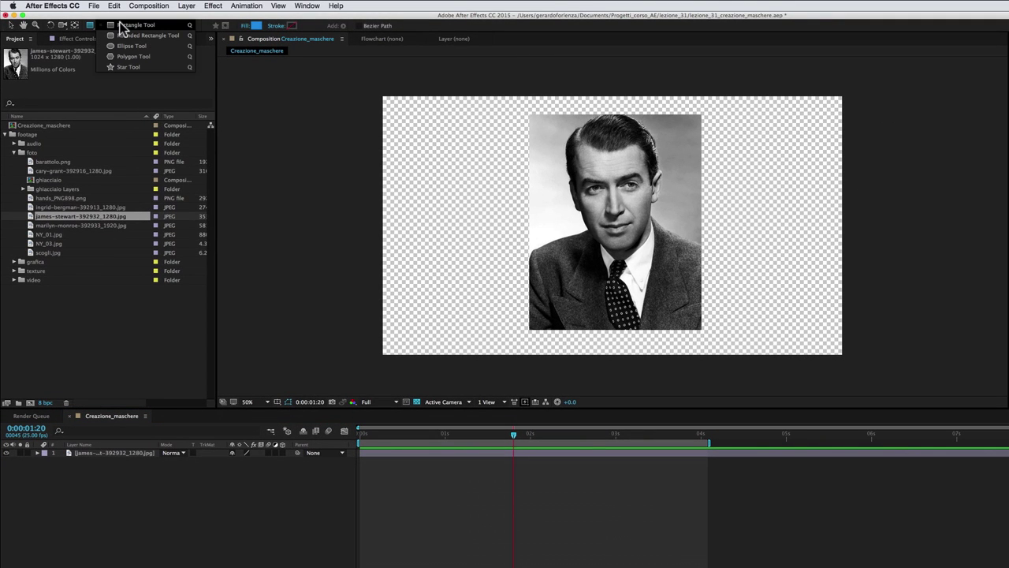
{"action": "left_click", "coordinate": [123, 30]}
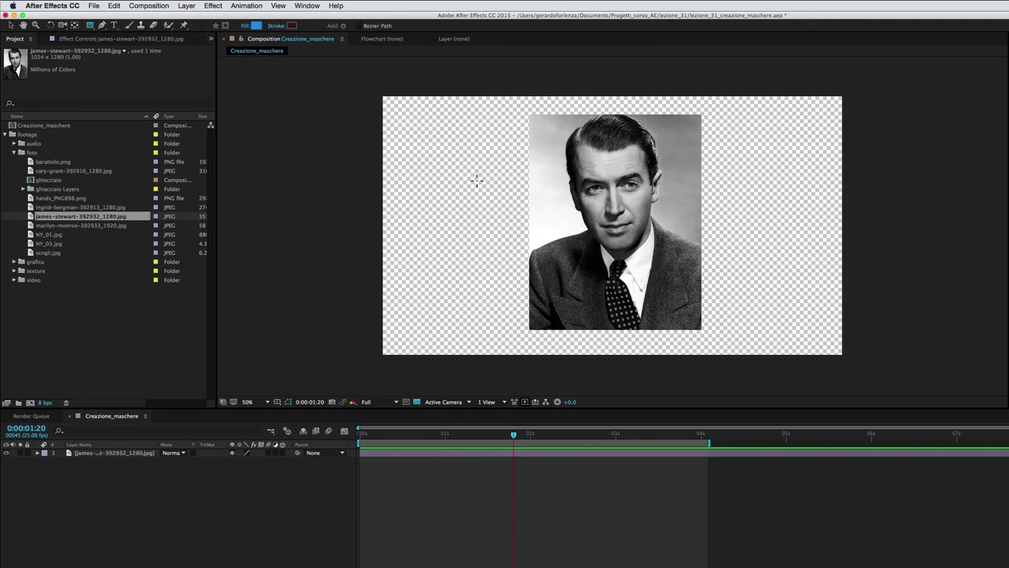
{"action": "left_click_drag", "start_coordinate": [480, 160], "coordinate": [660, 254]}
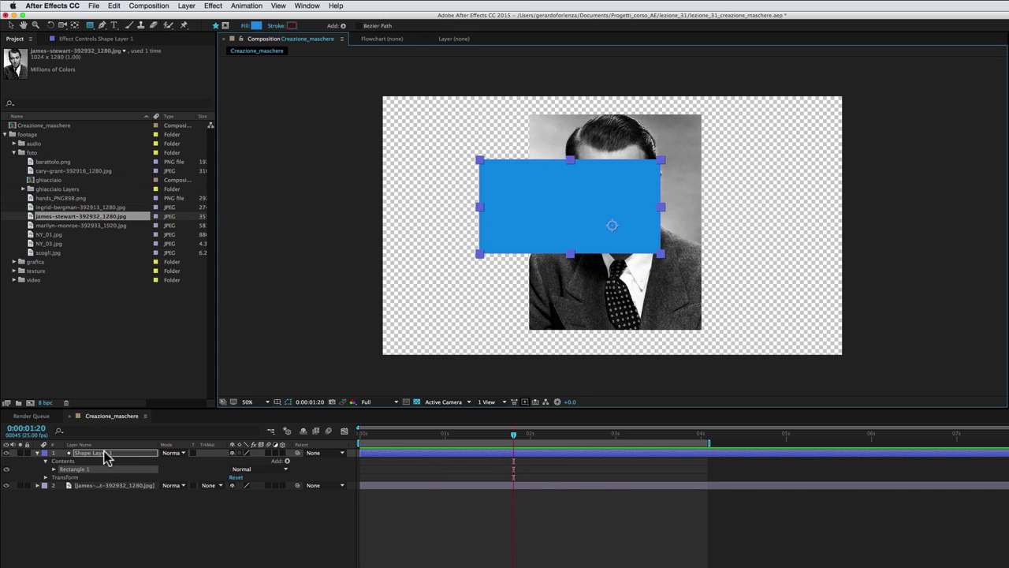
{"action": "key", "text": "Return"}
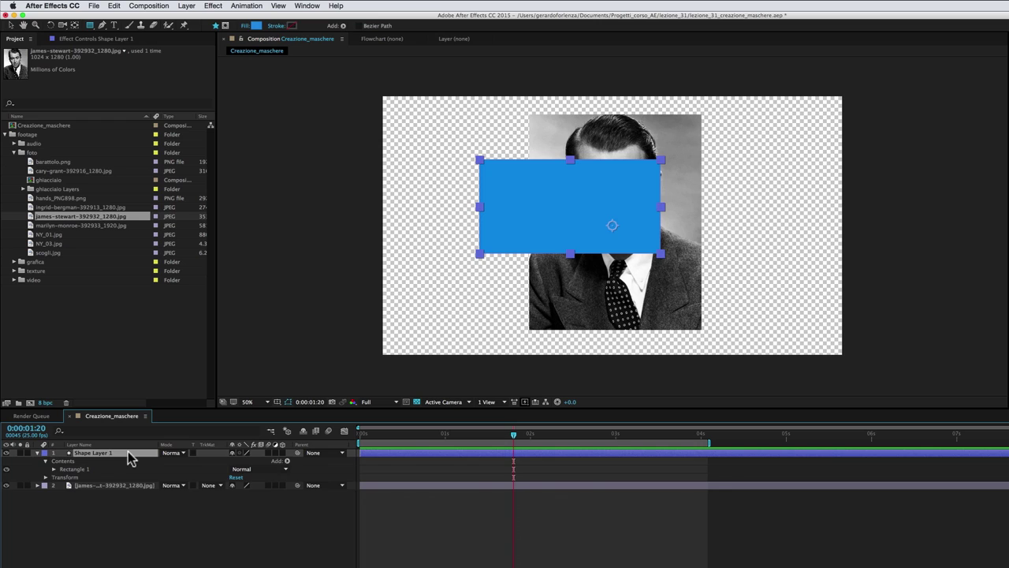
{"action": "key", "text": "Delete"}
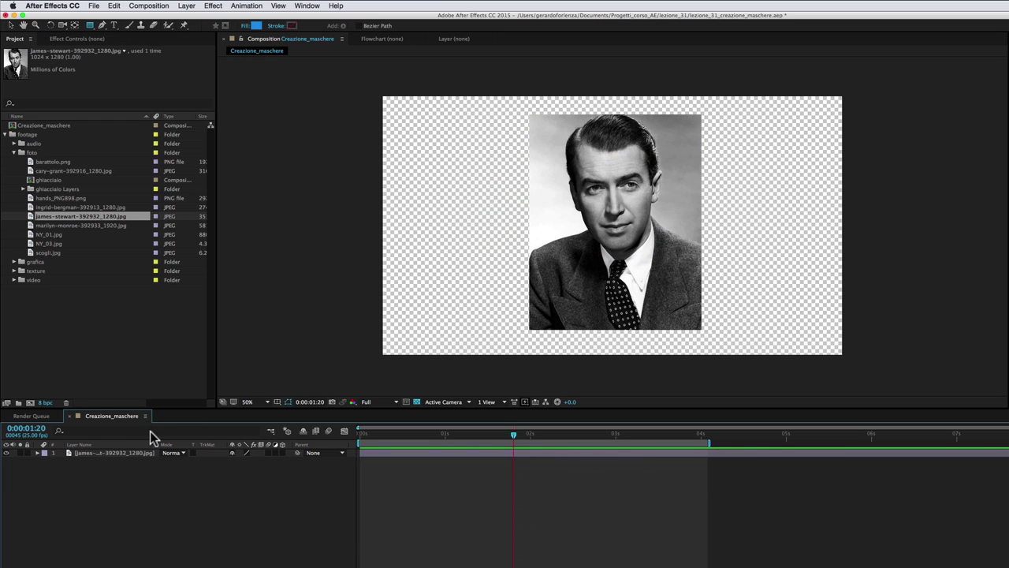
{"action": "left_click", "coordinate": [116, 454]}
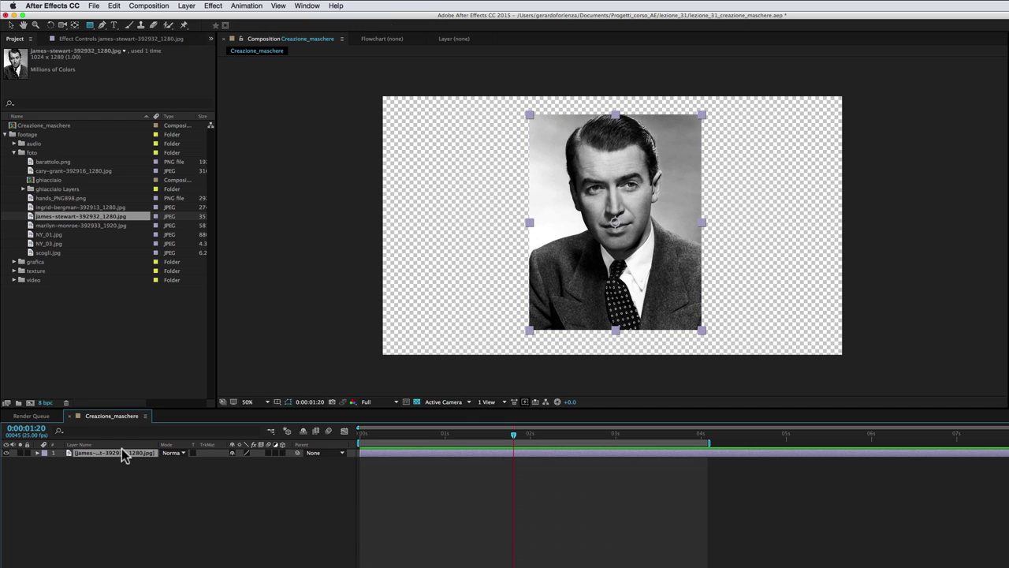
{"action": "left_click", "coordinate": [90, 24]}
{"action": "left_click", "coordinate": [132, 25]}
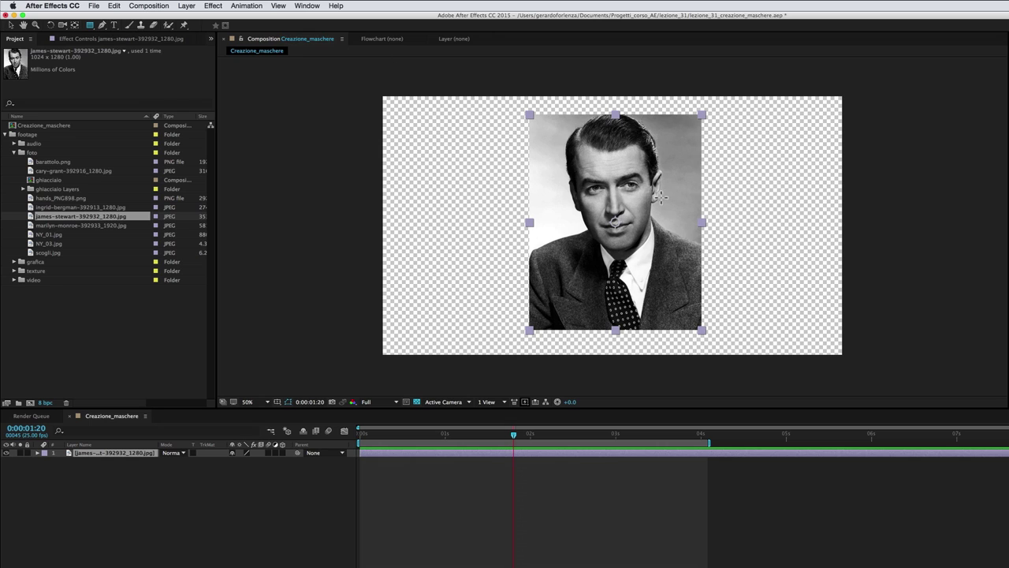
{"action": "mouse_move", "coordinate": [539, 145]}
{"action": "left_mouse_down"}
{"action": "mouse_move", "coordinate": [588, 221]}
{"action": "mouse_move", "coordinate": [689, 235]}
{"action": "left_mouse_up"}
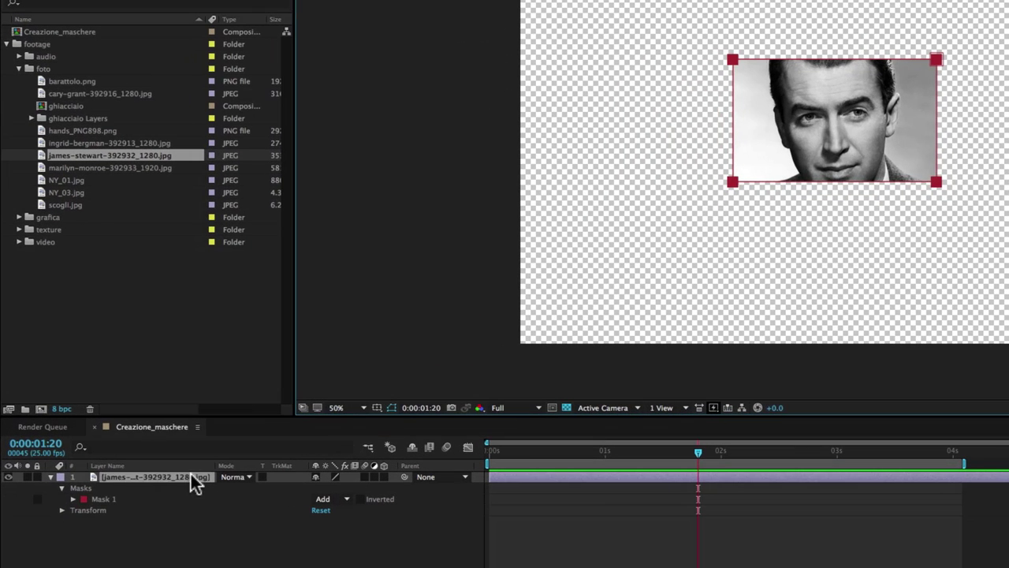
{"action": "left_click", "coordinate": [191, 477]}
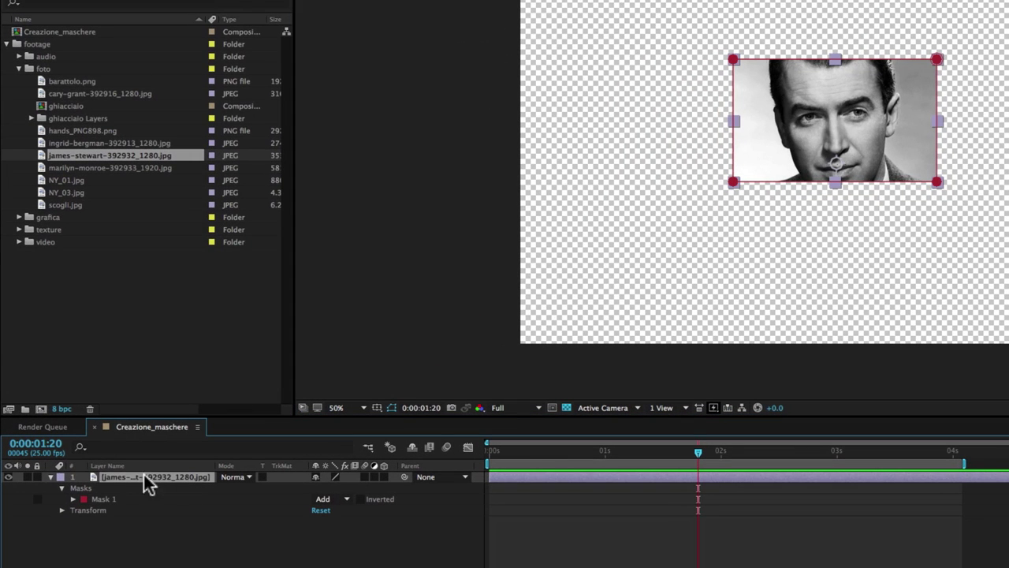
{"action": "left_click", "coordinate": [79, 489]}
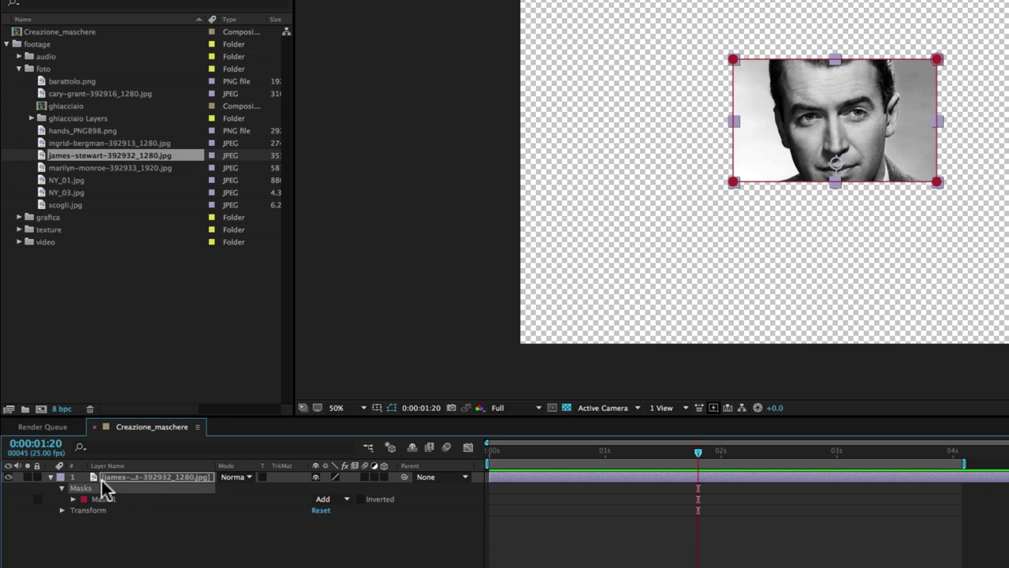
{"action": "left_click", "coordinate": [103, 500]}
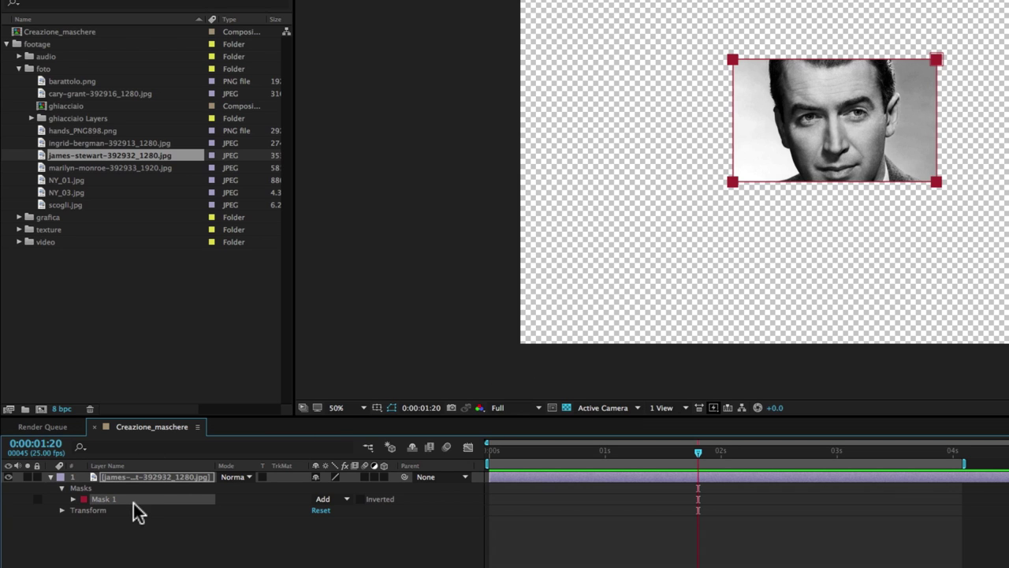
{"action": "type", "text": "1"}
{"action": "key", "text": "Delete"}
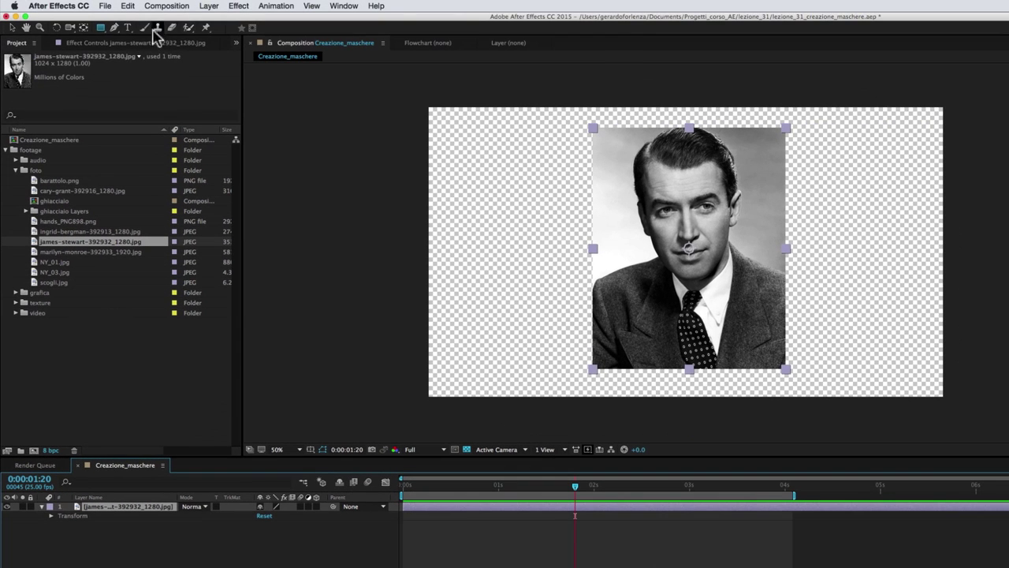
{"action": "left_click_drag", "start_coordinate": [101, 30], "coordinate": [129, 53]}
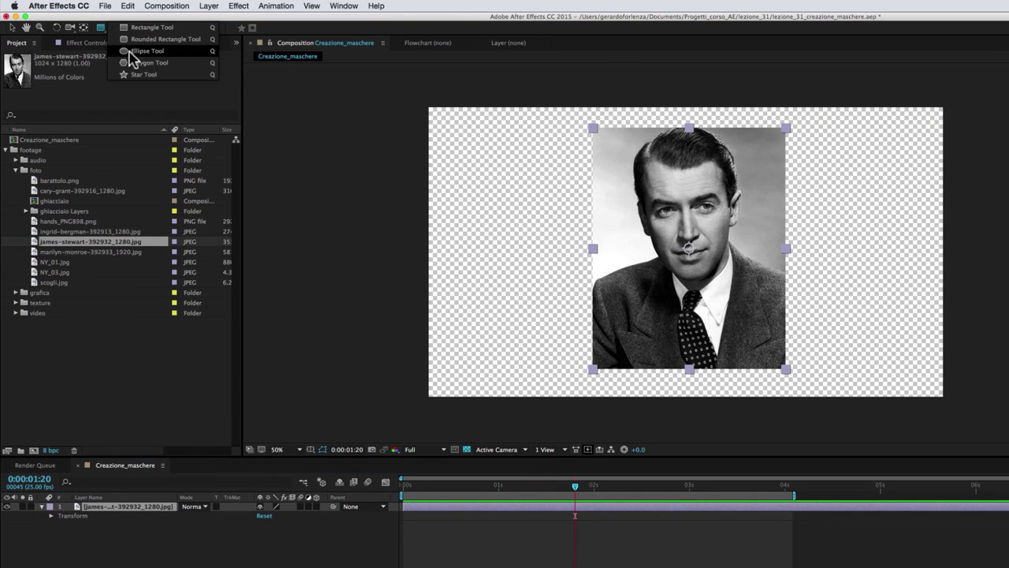
{"action": "left_click_drag", "start_coordinate": [625, 160], "coordinate": [759, 294]}
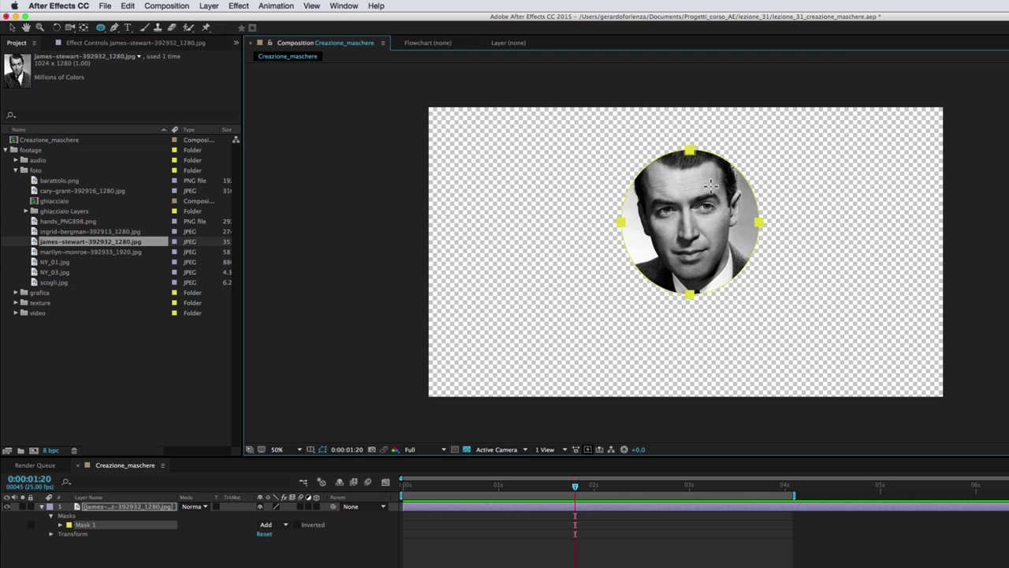
{"action": "left_click", "coordinate": [85, 525]}
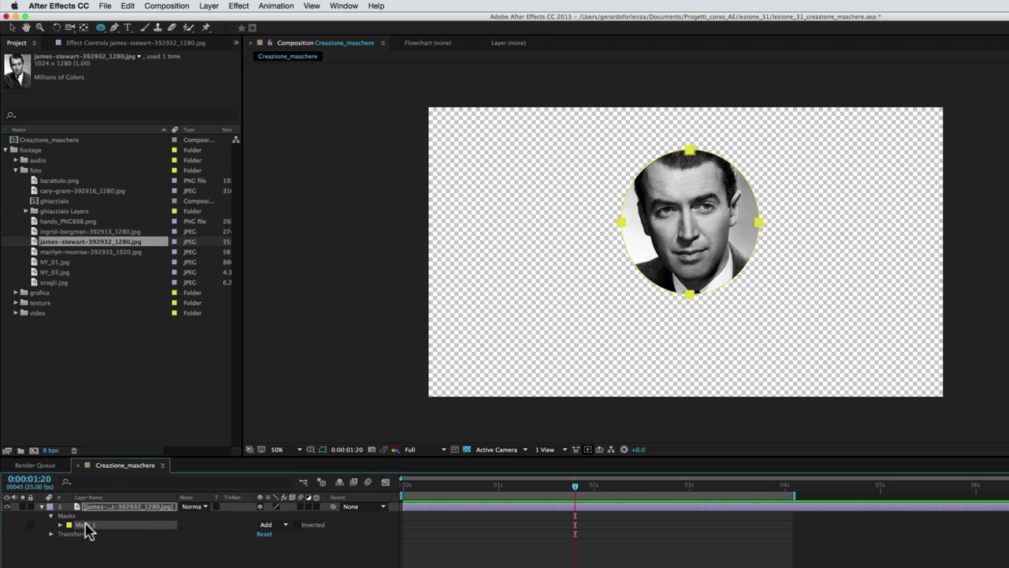
{"action": "key", "text": "Delete"}
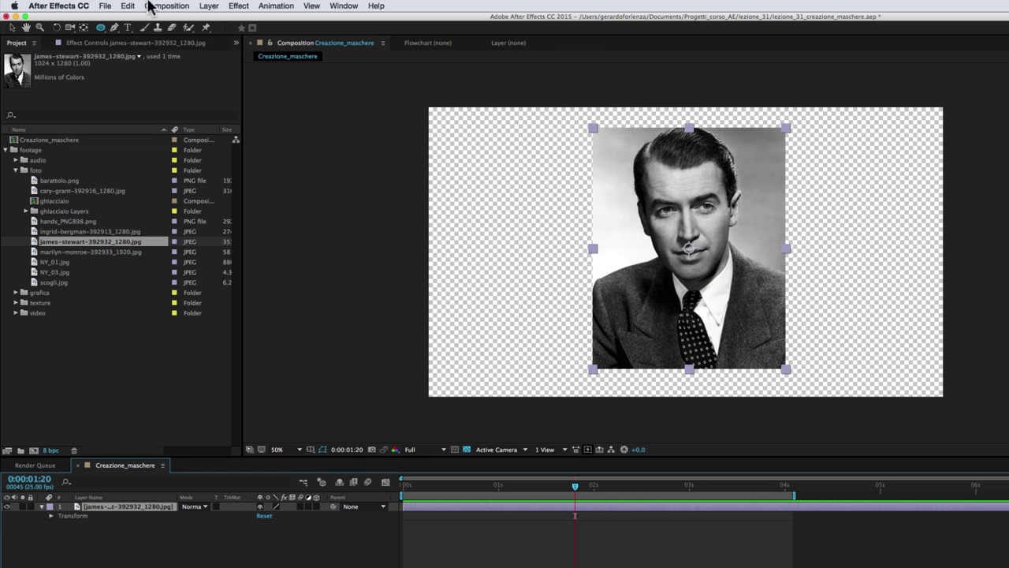
{"action": "left_click", "coordinate": [100, 28]}
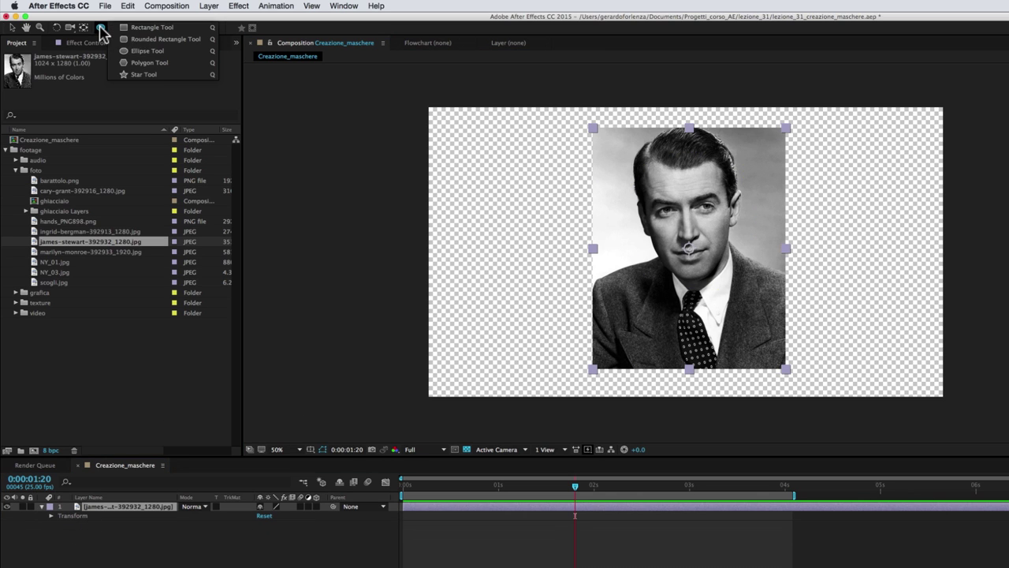
{"action": "left_click", "coordinate": [135, 74]}
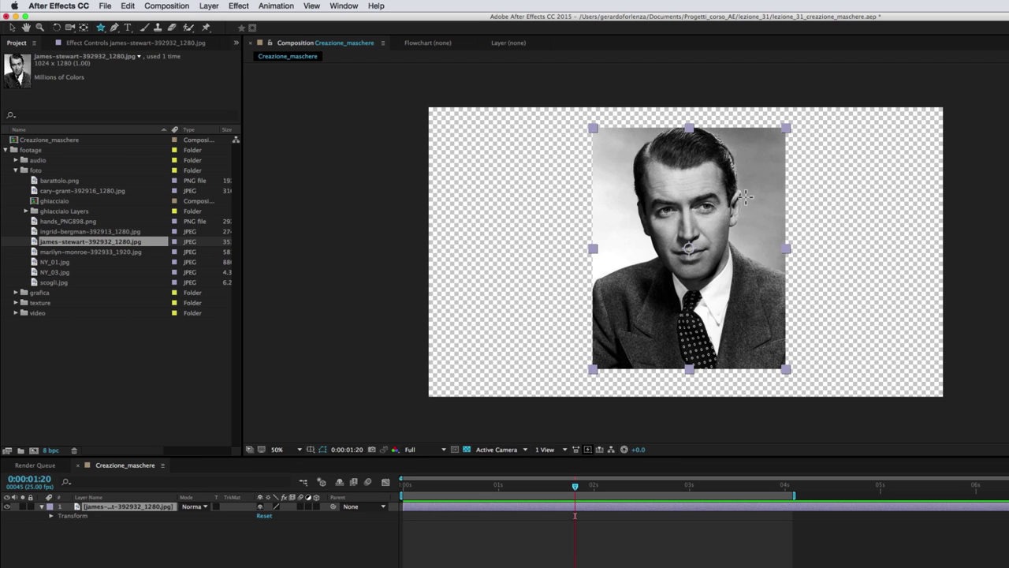
{"action": "left_click_drag", "start_coordinate": [639, 168], "coordinate": [756, 254]}
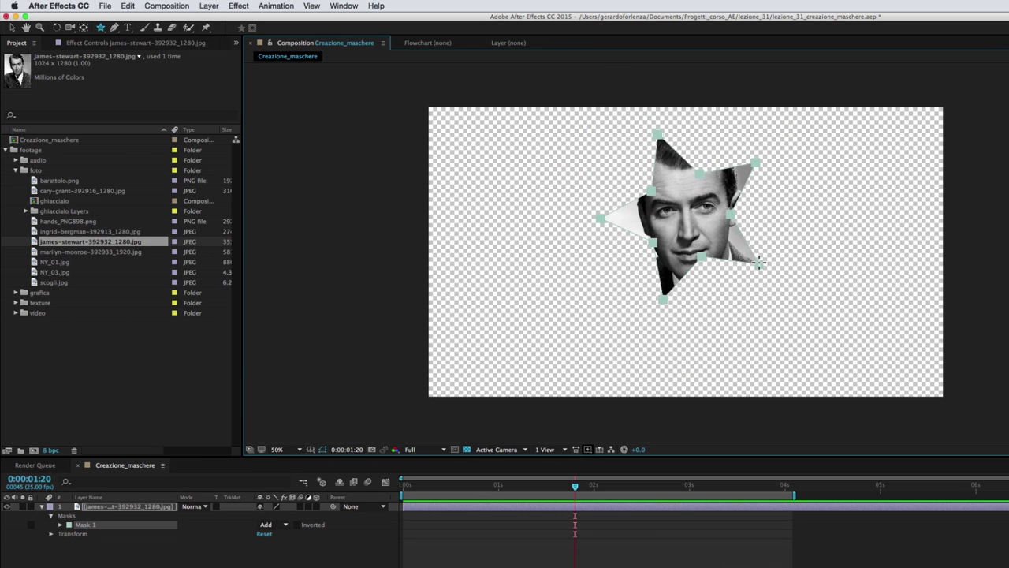
{"action": "left_click", "coordinate": [552, 486]}
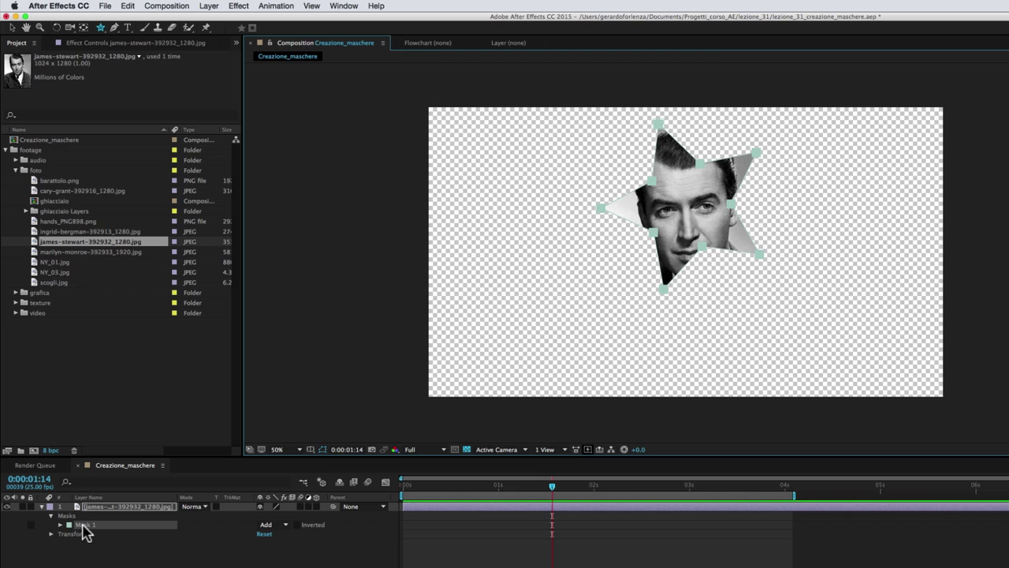
{"action": "left_click", "coordinate": [84, 531]}
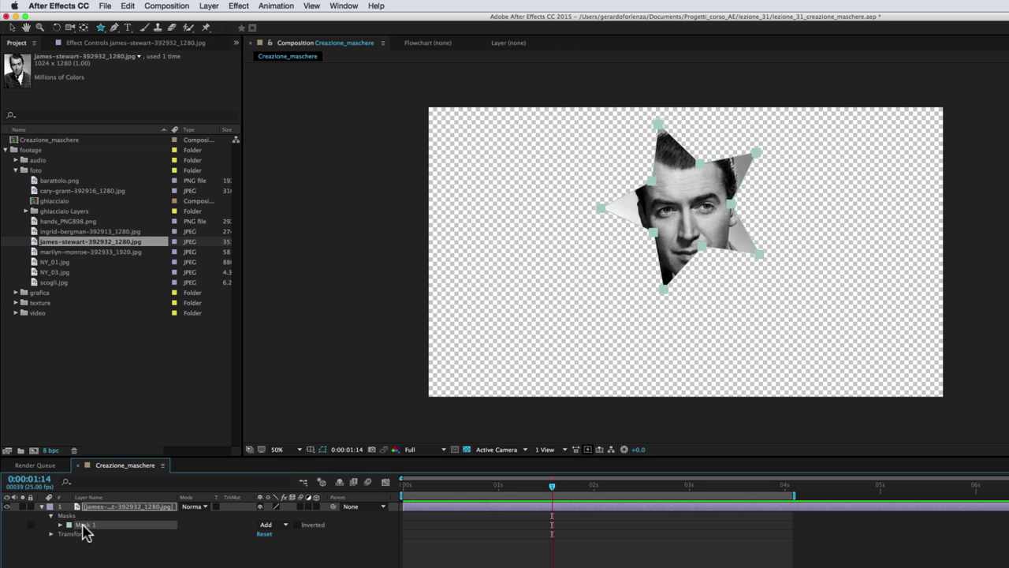
{"action": "key", "text": "Delete"}
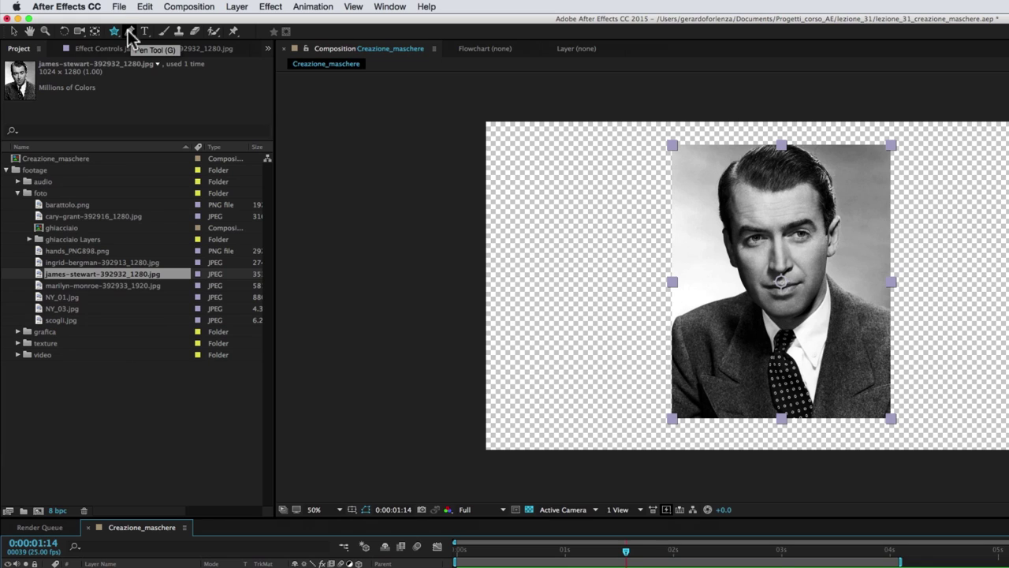
Draw a closed straight-edged Pen mask around the head, then delete that polygon mask
{"action": "left_click", "coordinate": [130, 36]}
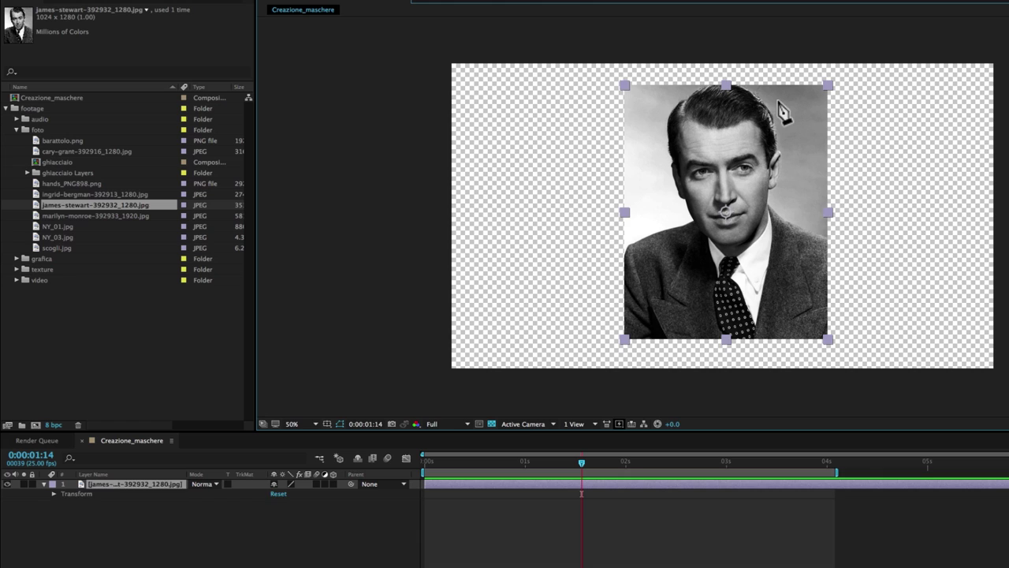
{"action": "left_click", "coordinate": [777, 101]}
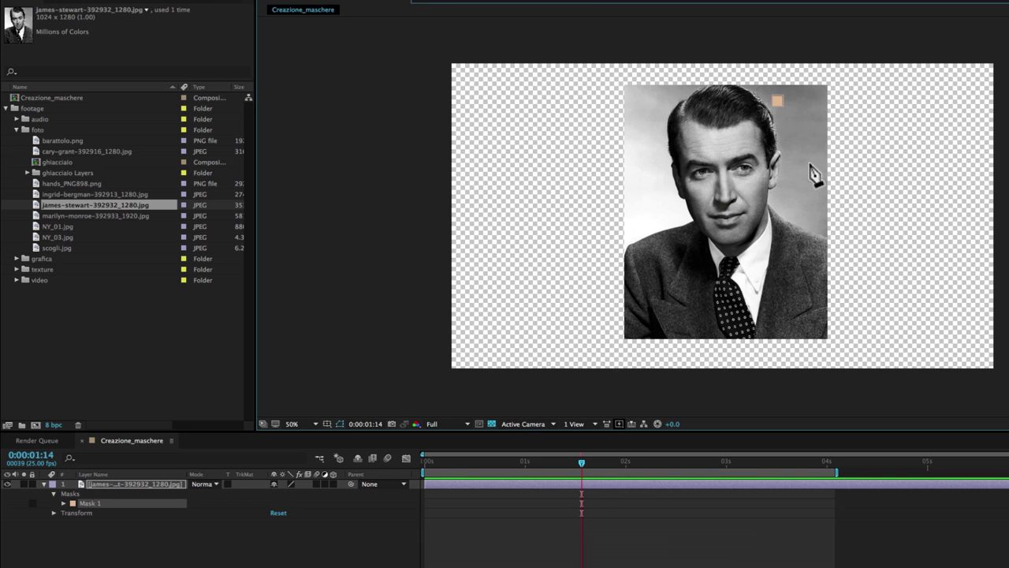
{"action": "left_click", "coordinate": [792, 190]}
{"action": "left_click", "coordinate": [778, 264]}
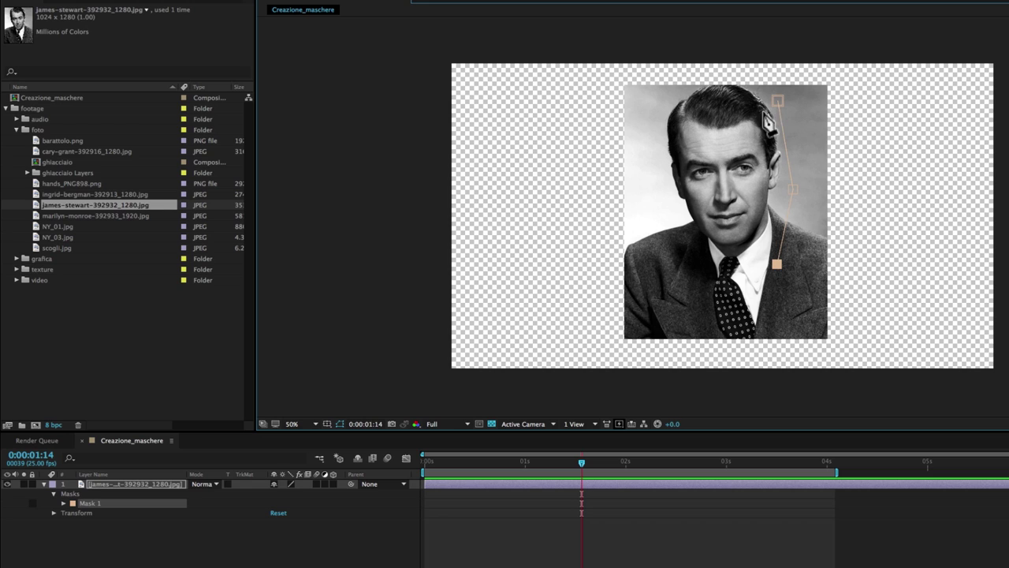
{"action": "left_click", "coordinate": [689, 281]}
{"action": "left_click", "coordinate": [661, 224]}
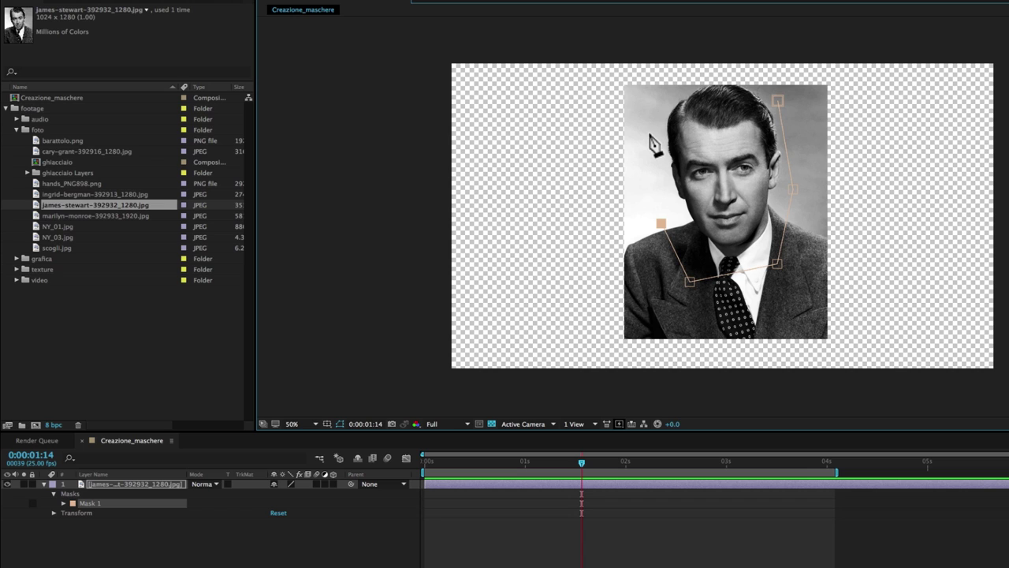
{"action": "left_click", "coordinate": [648, 132]}
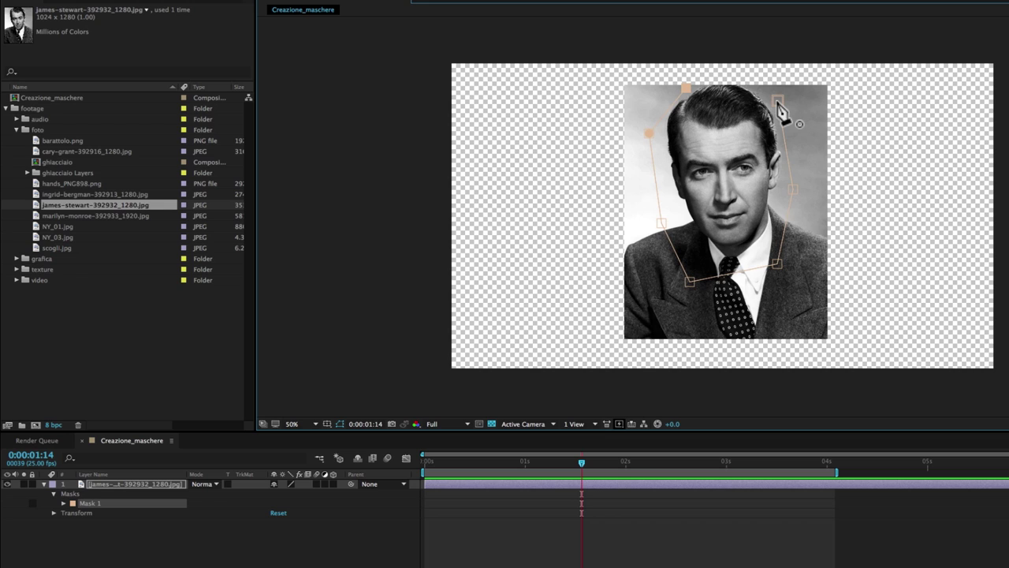
{"action": "left_click", "coordinate": [777, 102]}
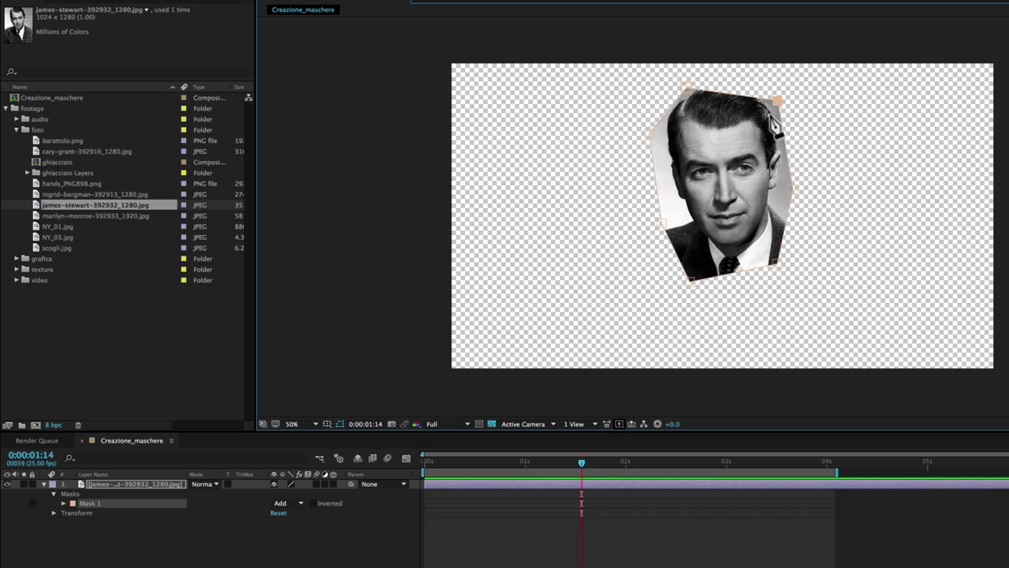
{"action": "left_click", "coordinate": [123, 501]}
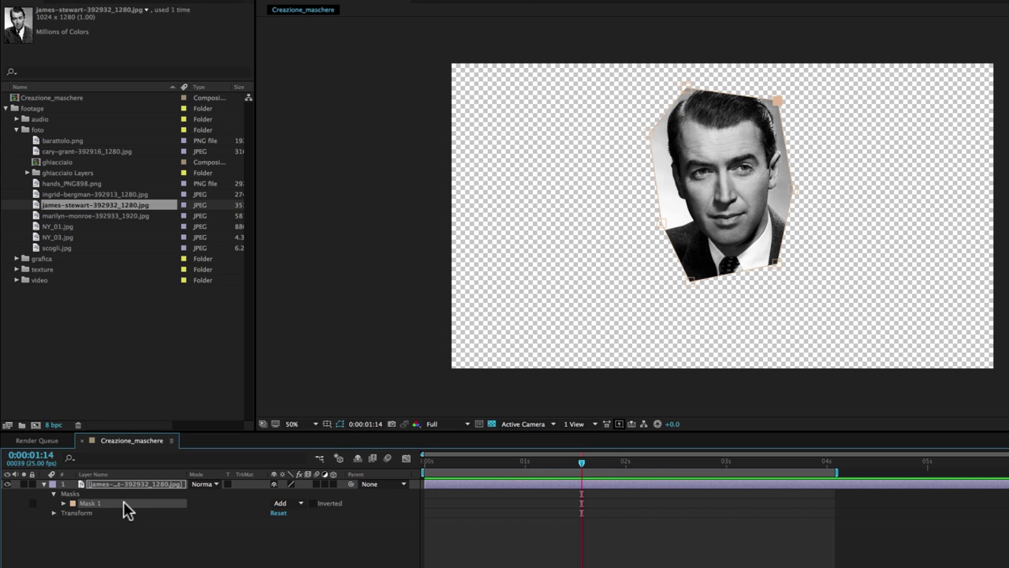
{"action": "key", "text": "Delete"}
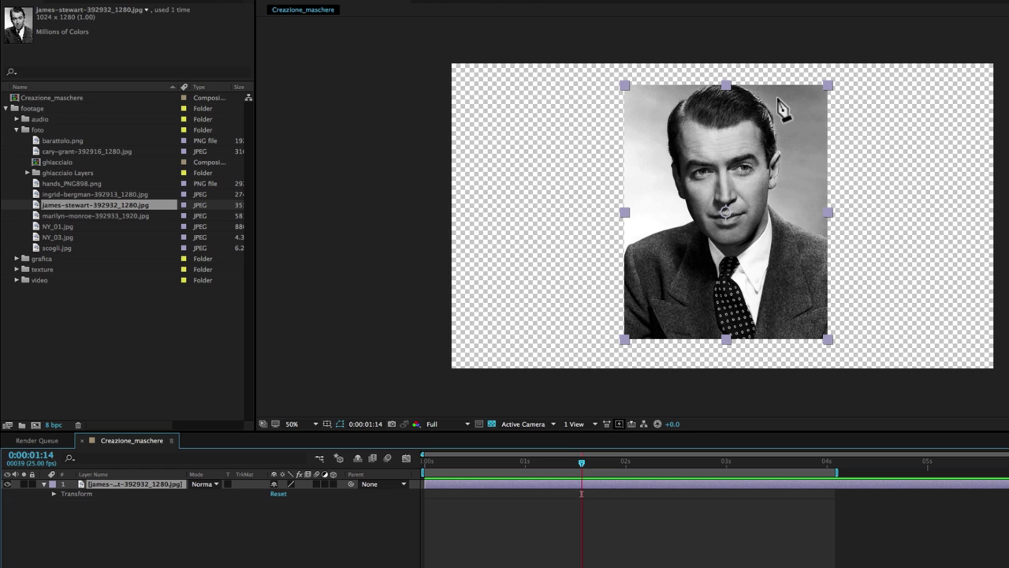
Draw a curved Bezier mask around the head and shoulders, closing it at the first point
{"action": "left_click", "coordinate": [768, 79]}
{"action": "left_click", "coordinate": [776, 98]}
{"action": "left_click", "coordinate": [785, 116]}
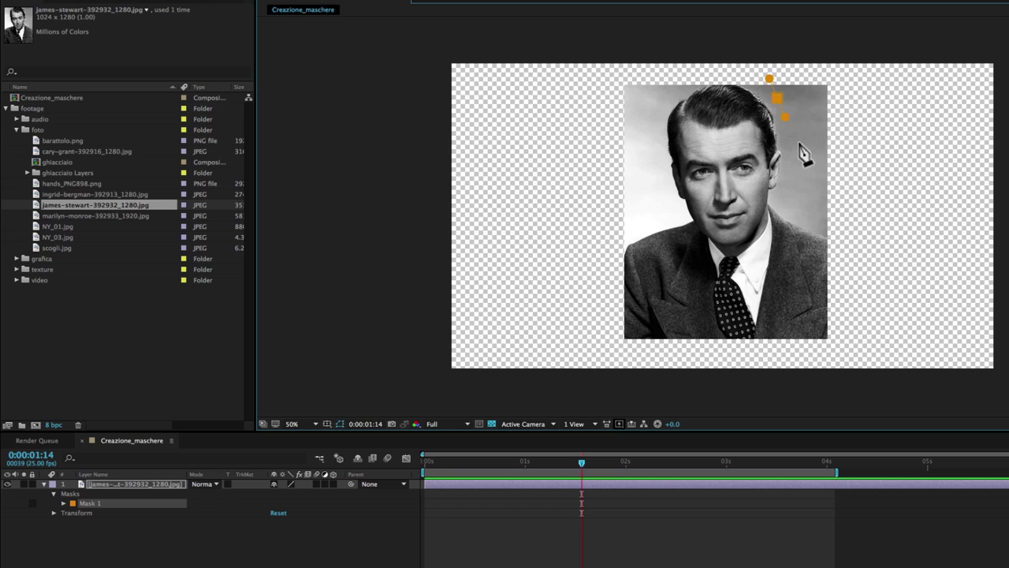
{"action": "left_click", "coordinate": [792, 187]}
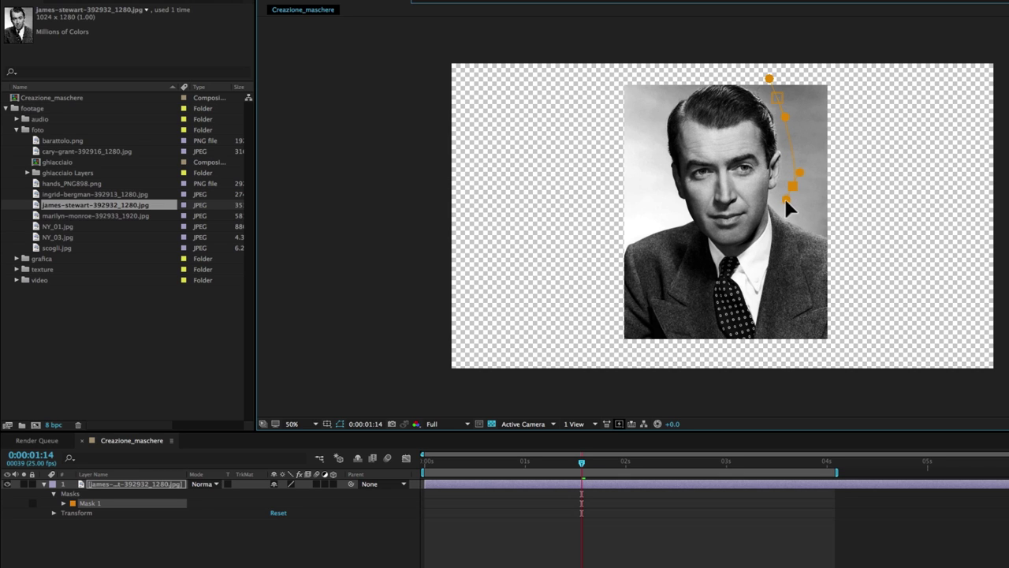
{"action": "left_click_drag", "start_coordinate": [729, 264], "coordinate": [696, 254]}
{"action": "left_click_drag", "start_coordinate": [653, 201], "coordinate": [639, 162]}
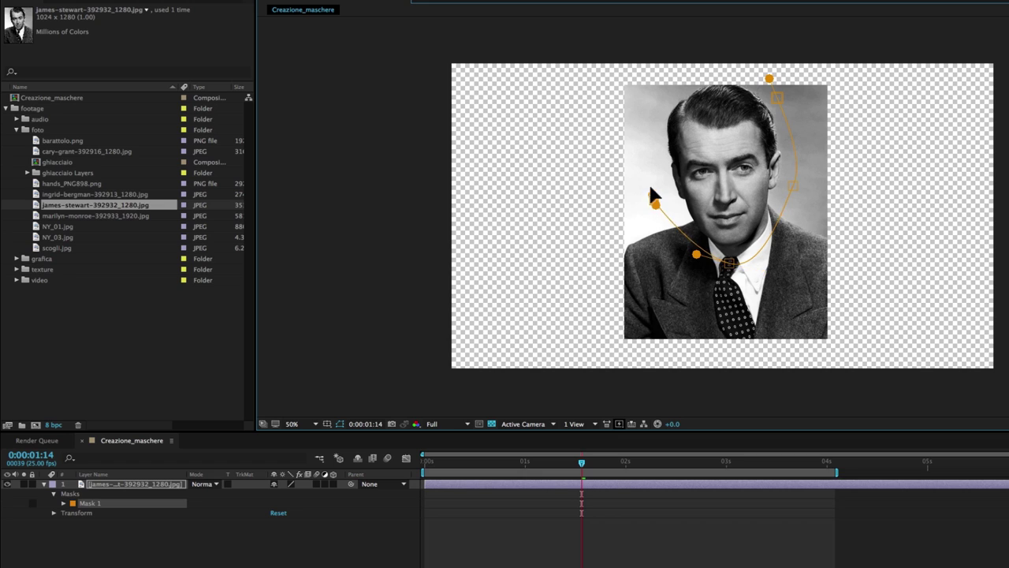
{"action": "left_click_drag", "start_coordinate": [648, 101], "coordinate": [659, 89]}
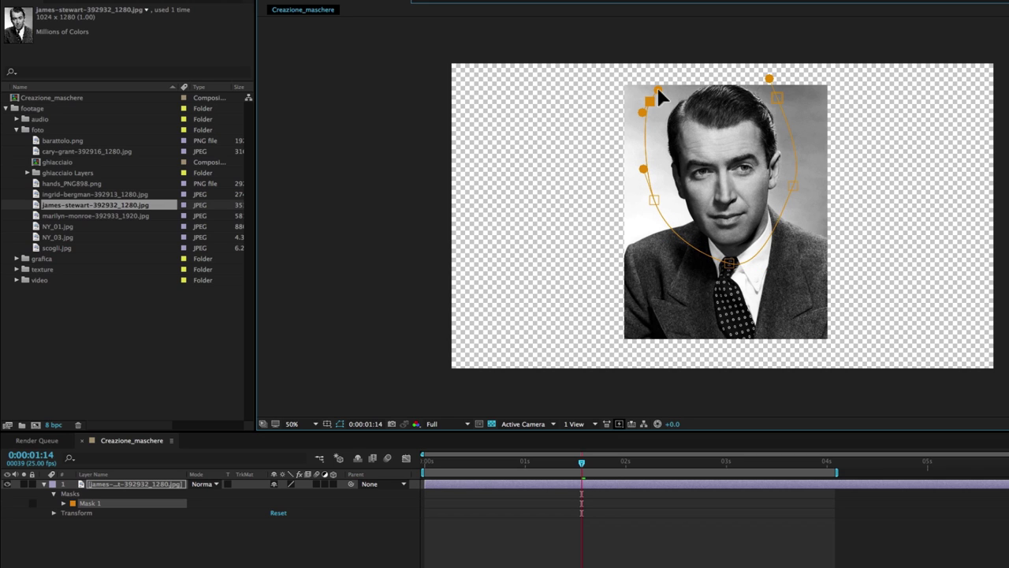
{"action": "left_click_drag", "start_coordinate": [777, 97], "coordinate": [798, 126]}
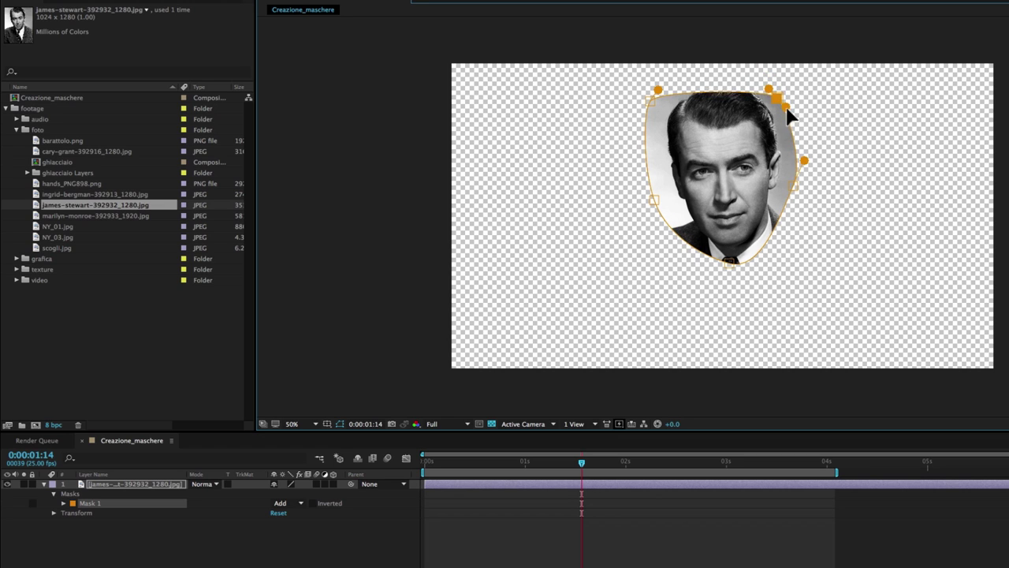
Reshape the upper-left mask point, adjust the right-side point, and select the mask for removal
{"action": "left_click", "coordinate": [653, 197]}
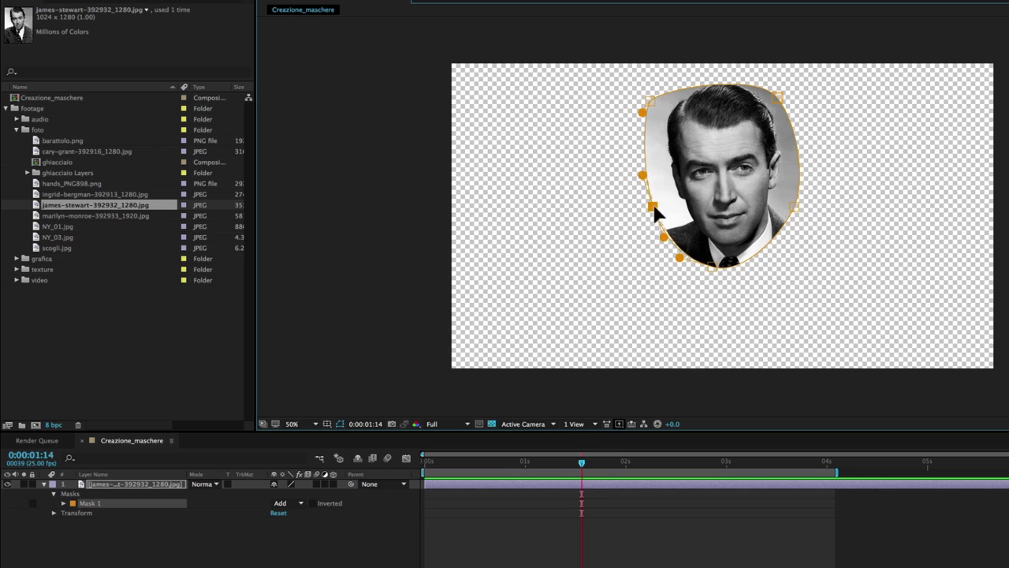
{"action": "left_click_drag", "start_coordinate": [649, 98], "coordinate": [687, 79]}
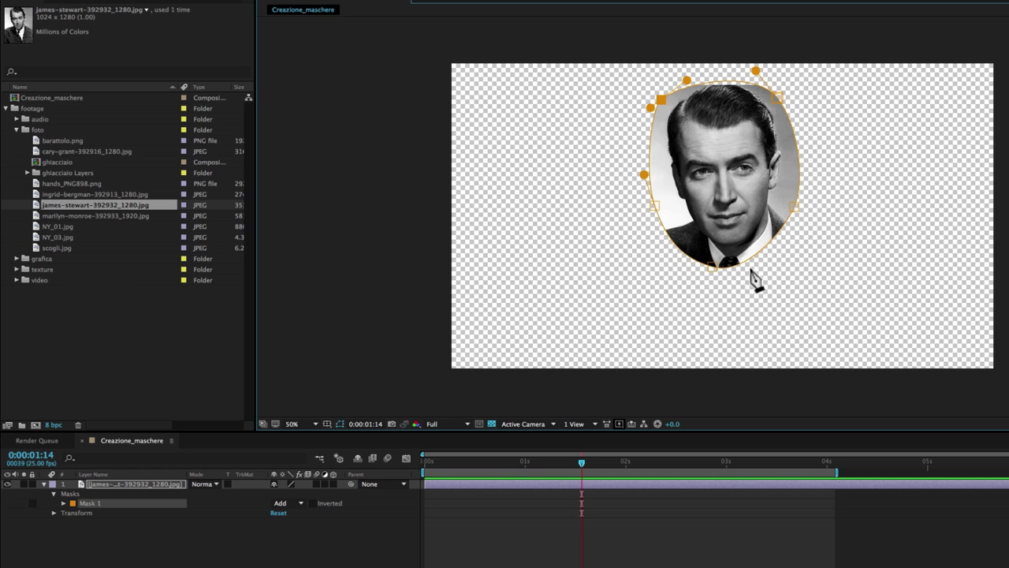
{"action": "left_click", "coordinate": [794, 213]}
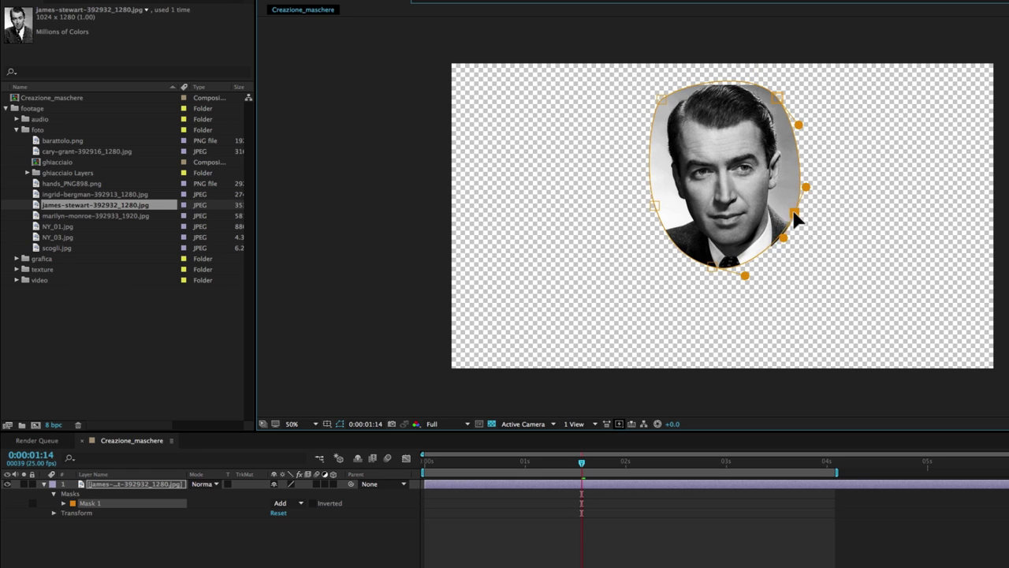
{"action": "left_click", "coordinate": [104, 502]}
Delete the curved mask and draw a rectangular mask over the head and shoulders
{"action": "key", "text": "Delete"}
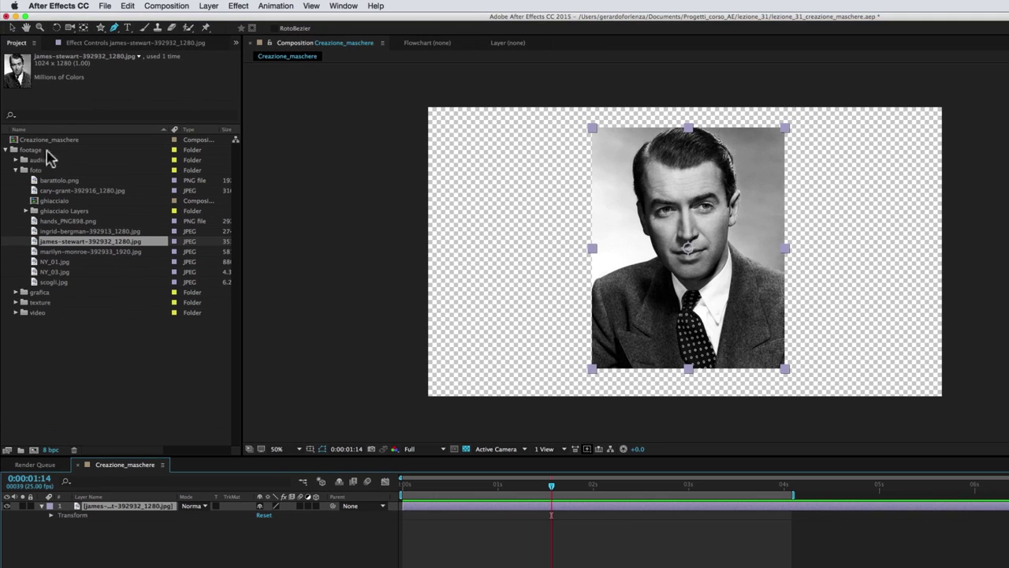
{"action": "left_click", "coordinate": [100, 27]}
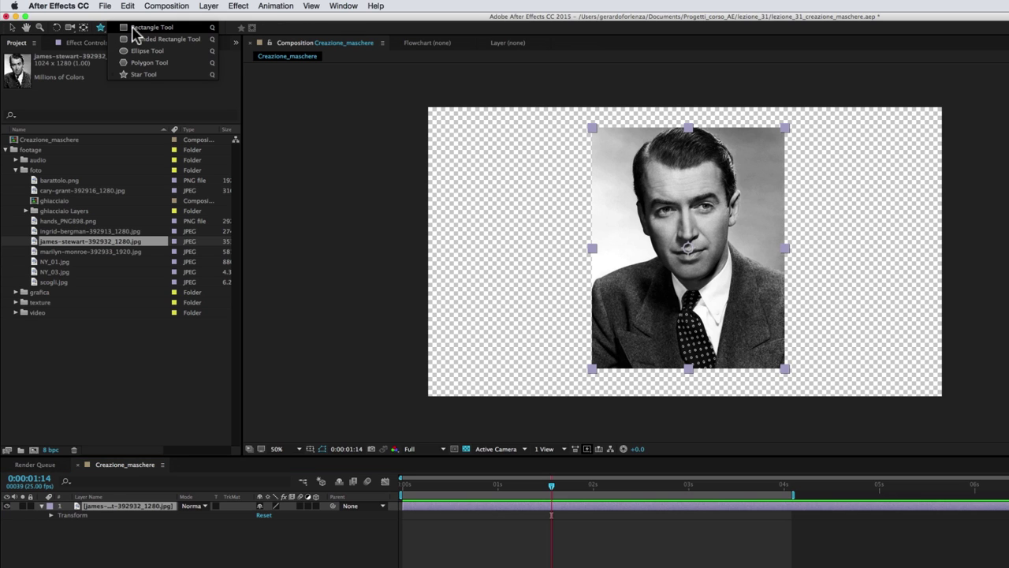
{"action": "left_click", "coordinate": [134, 31]}
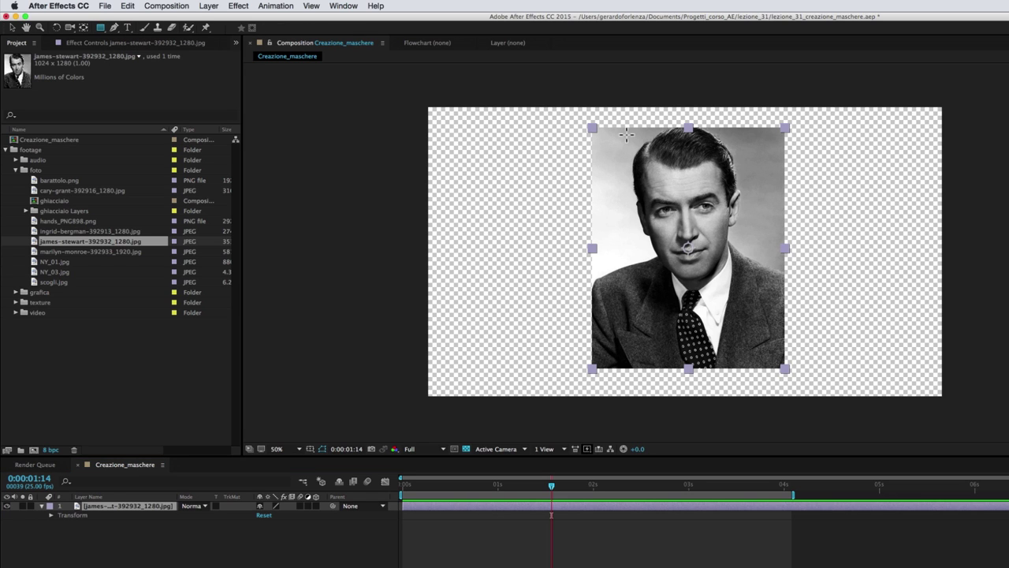
{"action": "left_click_drag", "start_coordinate": [626, 131], "coordinate": [747, 290]}
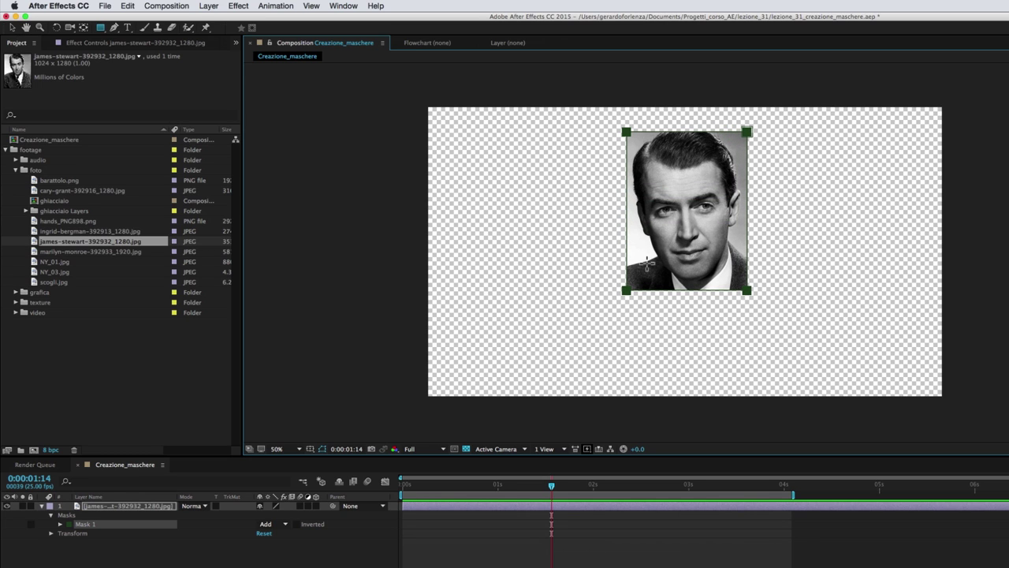
Adjust the mask's top corners and push its two left corners further left
{"action": "left_click", "coordinate": [12, 28]}
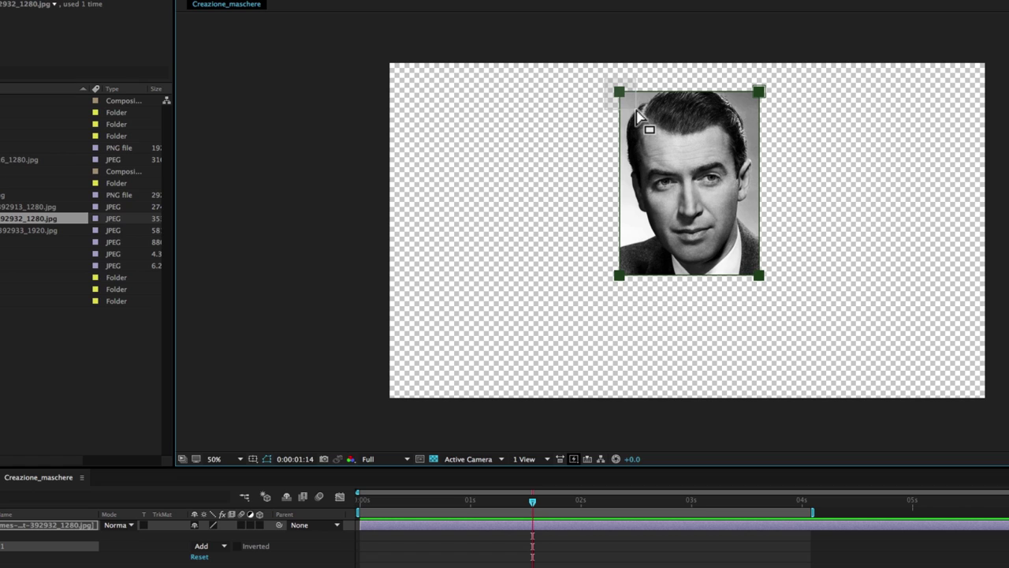
{"action": "left_click", "coordinate": [620, 93]}
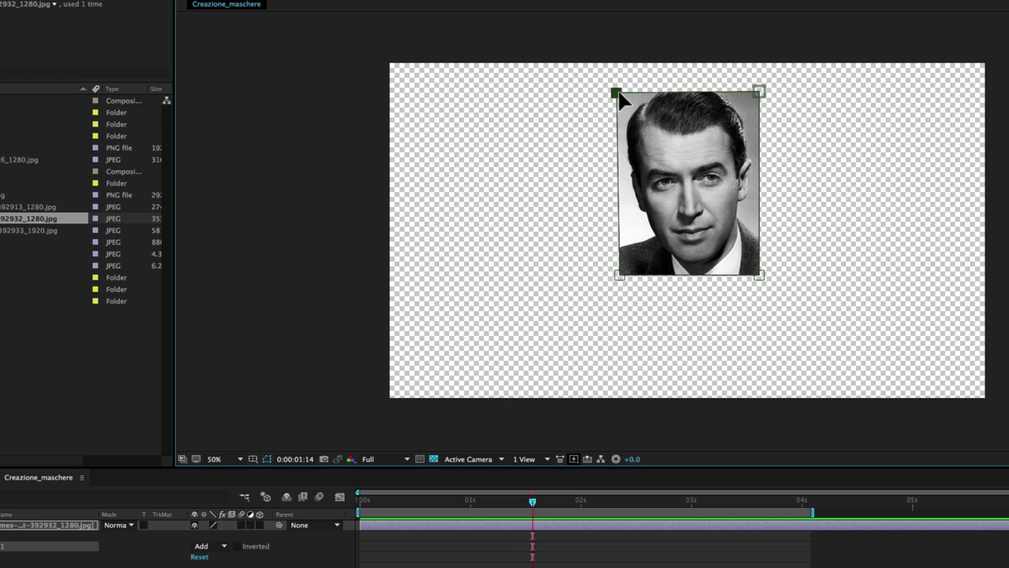
{"action": "mouse_move", "coordinate": [622, 93]}
{"action": "left_mouse_down"}
{"action": "mouse_move", "coordinate": [623, 79]}
{"action": "mouse_move", "coordinate": [573, 88]}
{"action": "mouse_move", "coordinate": [620, 96]}
{"action": "left_mouse_up"}
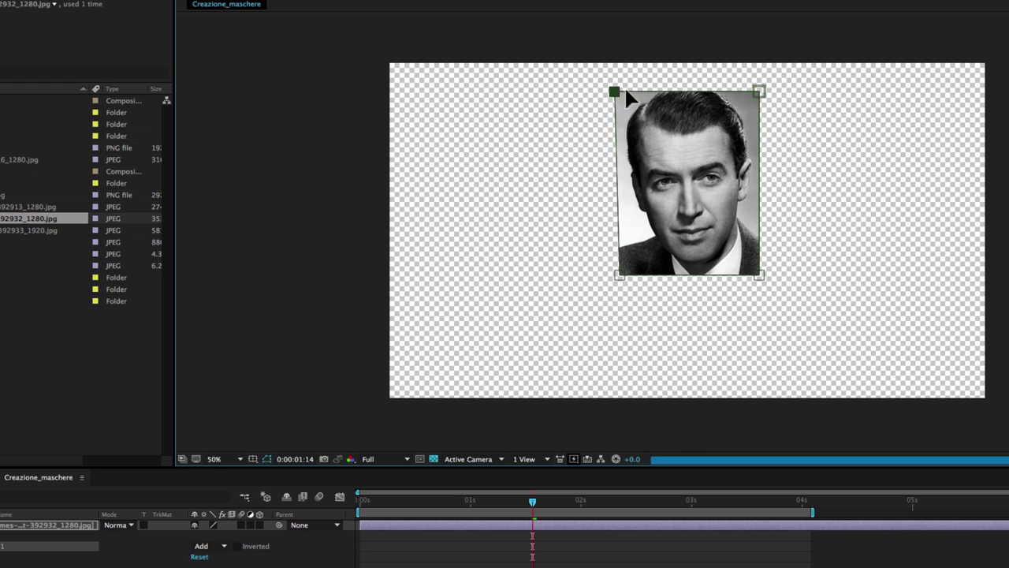
{"action": "left_click_drag", "start_coordinate": [759, 94], "coordinate": [757, 94]}
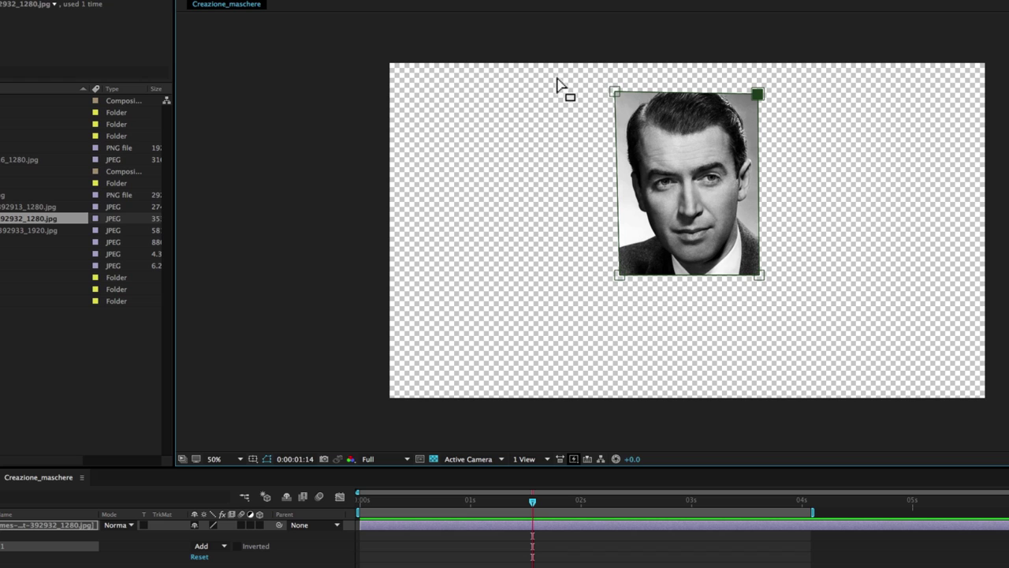
{"action": "left_click_drag", "start_coordinate": [556, 77], "coordinate": [648, 304]}
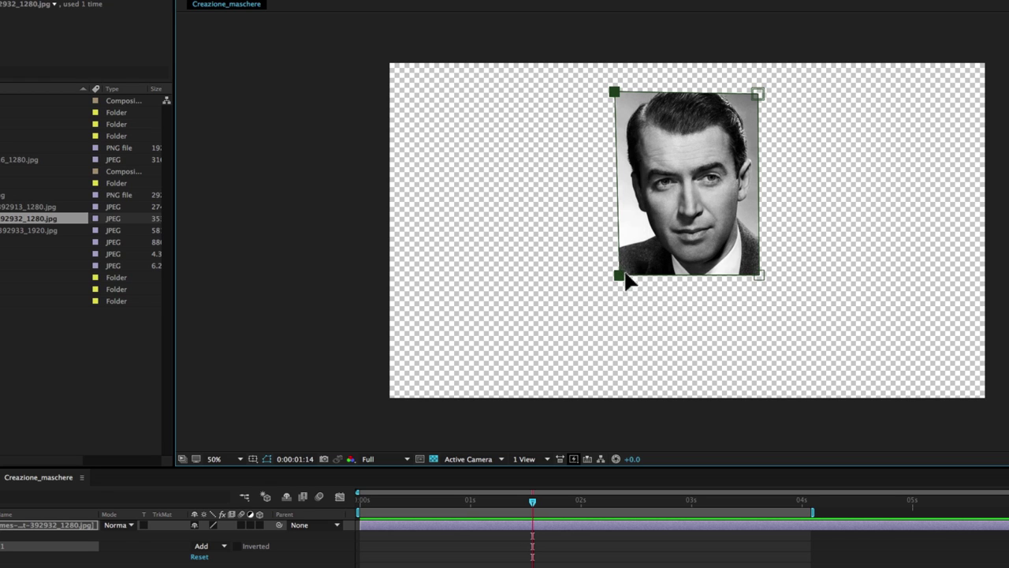
{"action": "left_click_drag", "start_coordinate": [553, 71], "coordinate": [641, 309]}
{"action": "left_click_drag", "start_coordinate": [618, 91], "coordinate": [615, 92]}
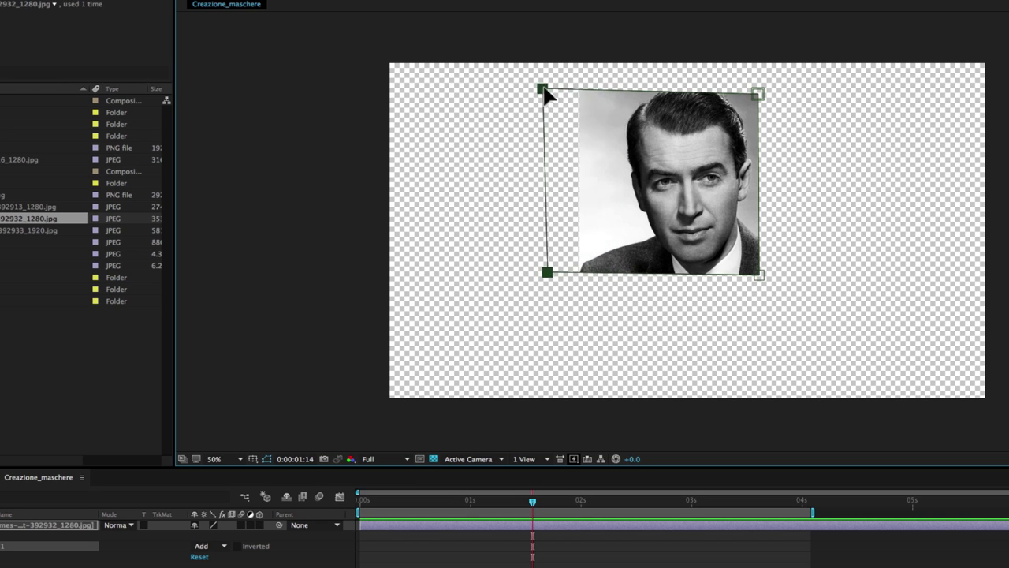
{"action": "left_click_drag", "start_coordinate": [615, 93], "coordinate": [599, 91]}
Shift three mask corners together, push the right edge out, and extend the bottom below the chin
{"action": "left_click", "coordinate": [759, 93]}
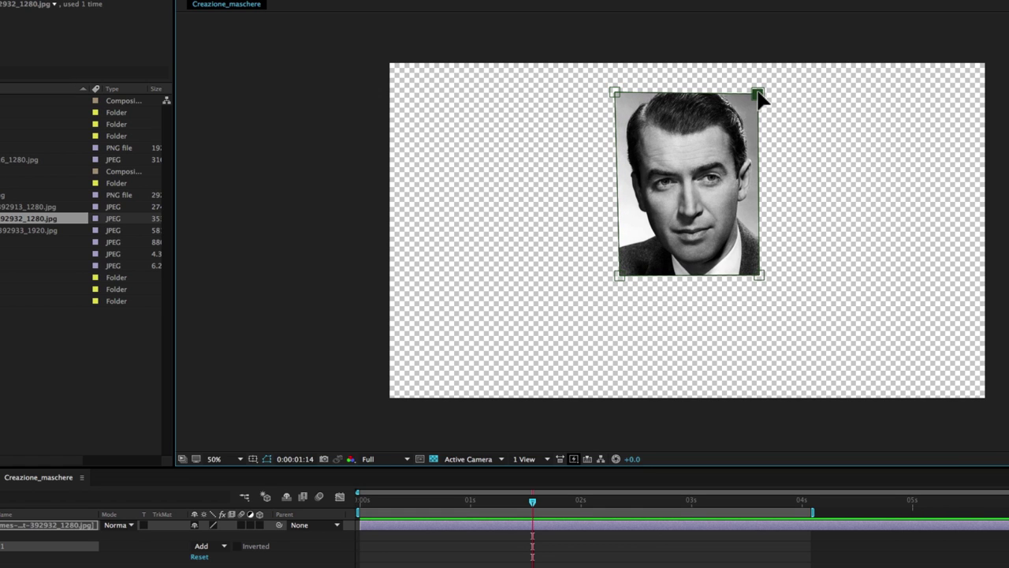
{"action": "left_click", "coordinate": [759, 276], "text": "shift"}
{"action": "left_click", "coordinate": [618, 275], "text": "shift"}
{"action": "mouse_move", "coordinate": [761, 281]}
{"action": "left_mouse_down"}
{"action": "mouse_move", "coordinate": [782, 304]}
{"action": "mouse_move", "coordinate": [757, 280]}
{"action": "left_mouse_up"}
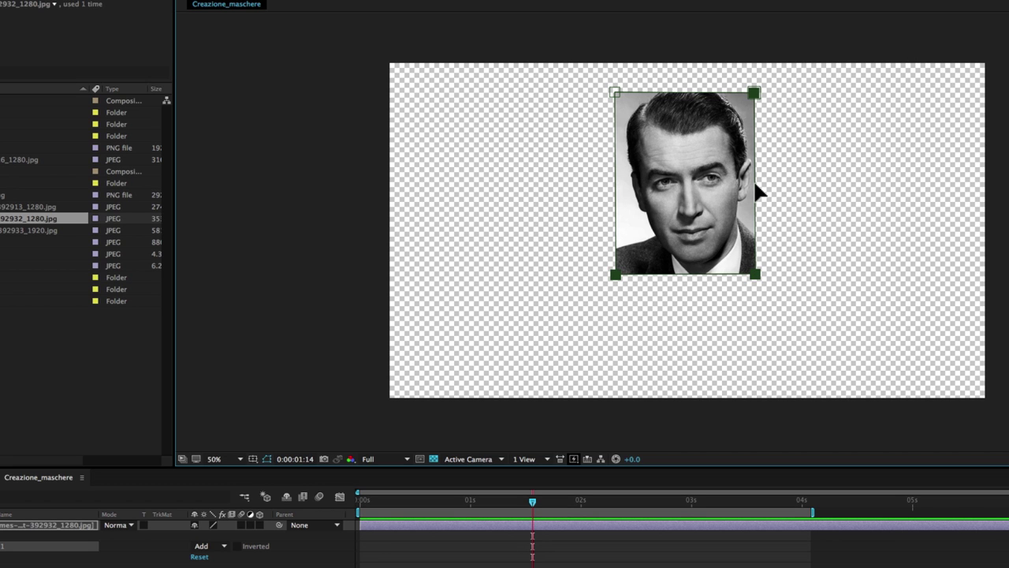
{"action": "left_click_drag", "start_coordinate": [755, 186], "coordinate": [771, 188]}
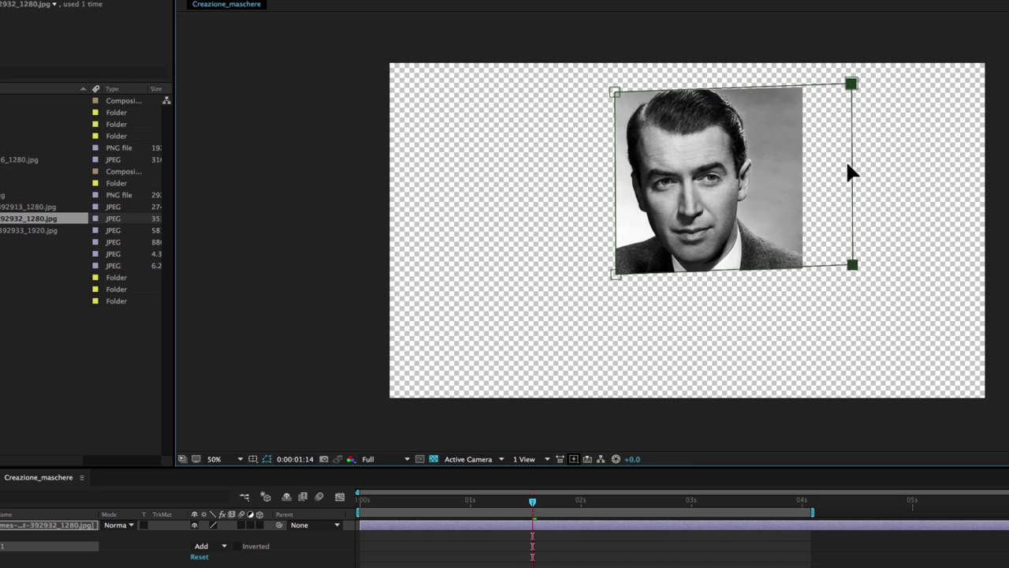
{"action": "left_click_drag", "start_coordinate": [698, 274], "coordinate": [701, 281]}
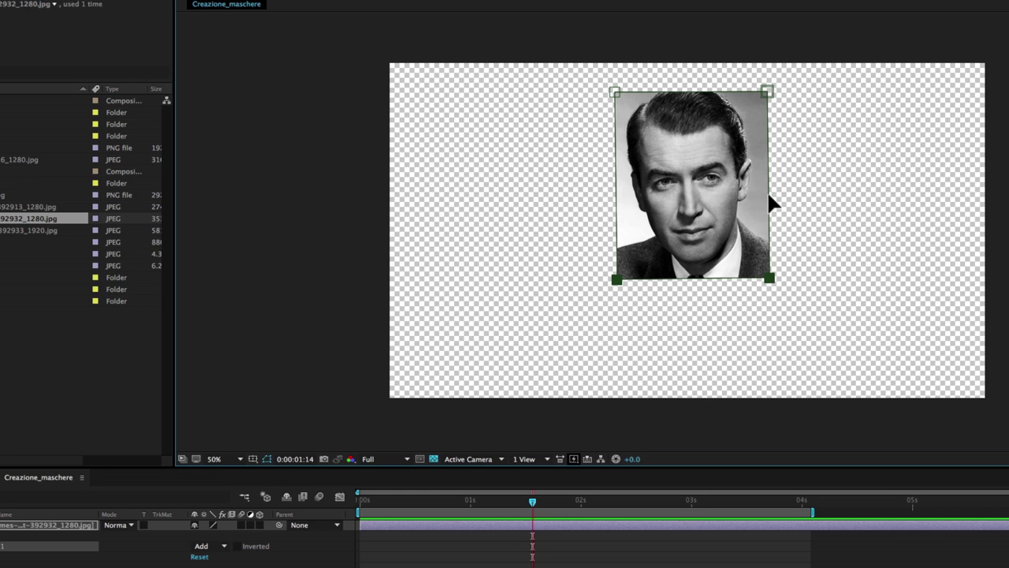
Widen, stretch, rotate about 25°, move and resize the masked portrait layer
{"action": "double_click", "coordinate": [769, 197]}
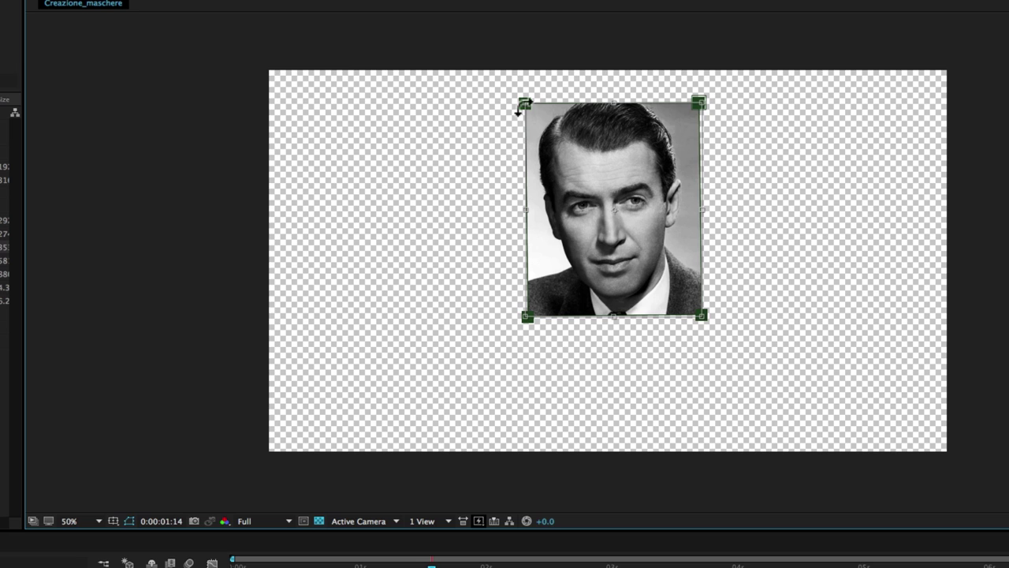
{"action": "mouse_move", "coordinate": [703, 209]}
{"action": "left_mouse_down"}
{"action": "mouse_move", "coordinate": [734, 213]}
{"action": "mouse_move", "coordinate": [707, 213]}
{"action": "left_mouse_up"}
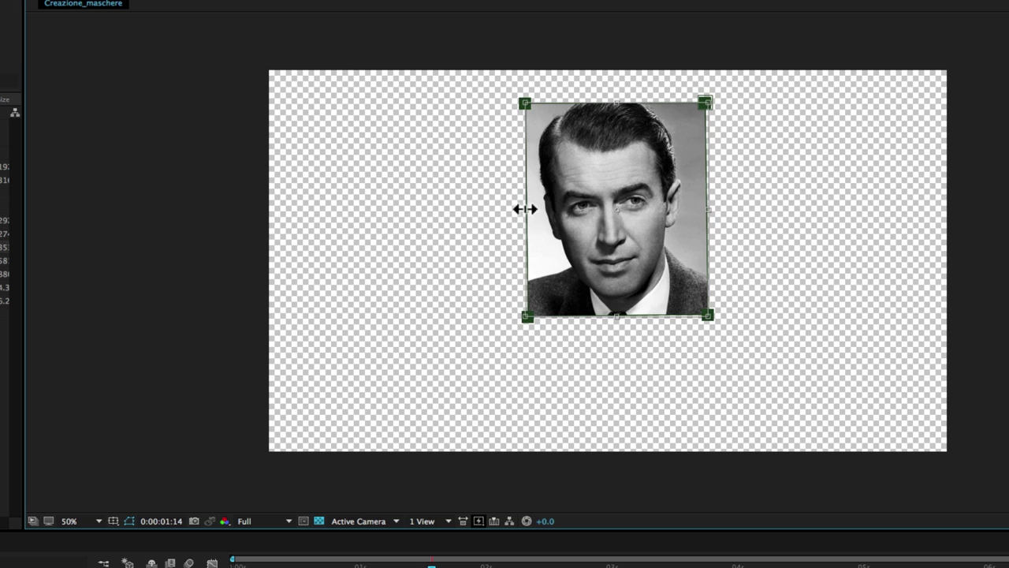
{"action": "left_click_drag", "start_coordinate": [525, 209], "coordinate": [514, 210]}
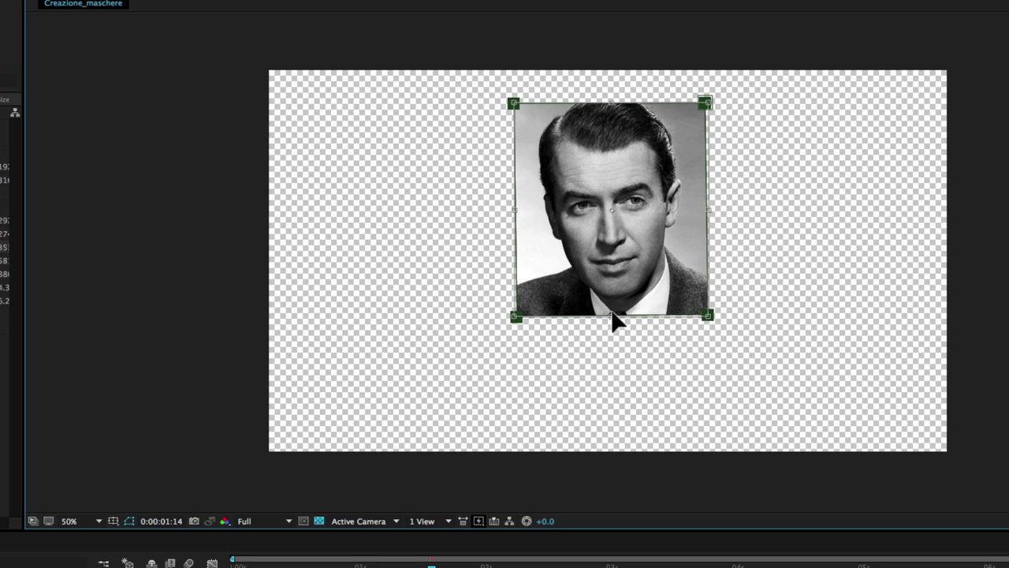
{"action": "left_click_drag", "start_coordinate": [613, 317], "coordinate": [613, 318]}
{"action": "mouse_move", "coordinate": [612, 104]}
{"action": "left_mouse_down"}
{"action": "mouse_move", "coordinate": [613, 91]}
{"action": "mouse_move", "coordinate": [612, 103]}
{"action": "left_mouse_up"}
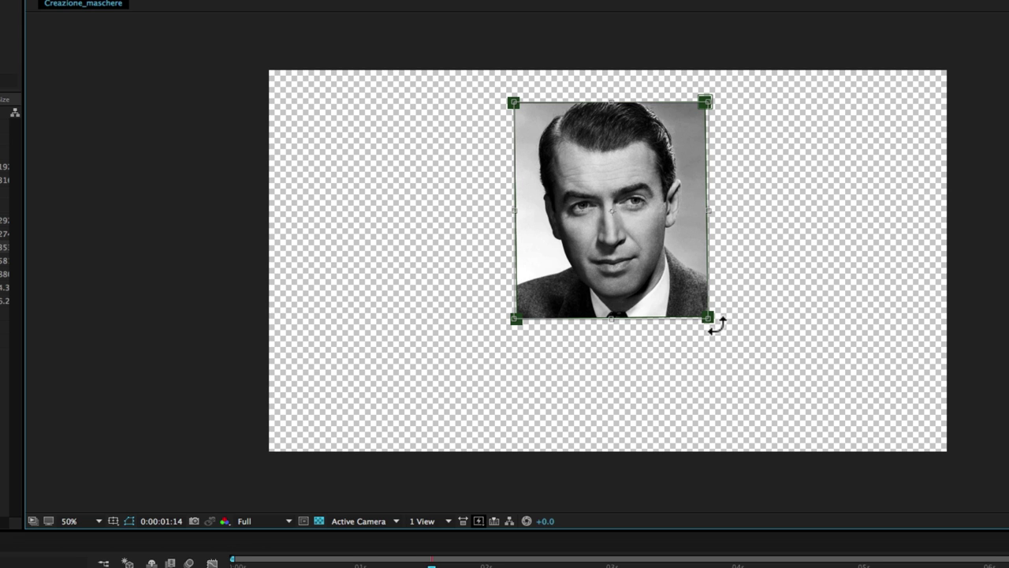
{"action": "mouse_move", "coordinate": [716, 325]}
{"action": "left_mouse_down"}
{"action": "mouse_move", "coordinate": [724, 282]}
{"action": "mouse_move", "coordinate": [707, 321]}
{"action": "left_mouse_up"}
{"action": "mouse_move", "coordinate": [638, 210]}
{"action": "left_mouse_down"}
{"action": "mouse_move", "coordinate": [588, 207]}
{"action": "mouse_move", "coordinate": [636, 215]}
{"action": "left_mouse_up"}
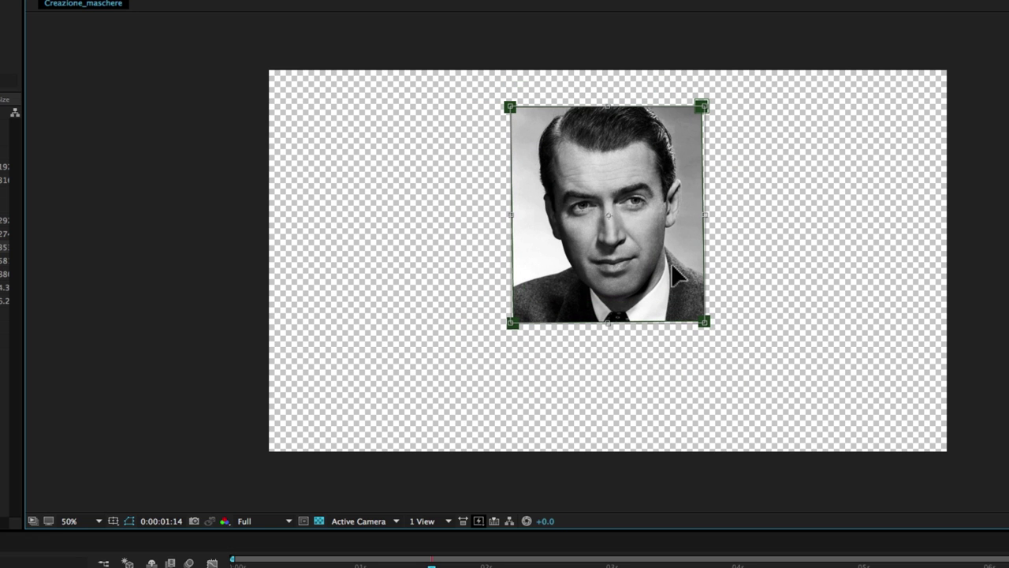
{"action": "mouse_move", "coordinate": [708, 325]}
{"action": "left_mouse_down"}
{"action": "mouse_move", "coordinate": [687, 293]}
{"action": "mouse_move", "coordinate": [744, 354]}
{"action": "mouse_move", "coordinate": [738, 315]}
{"action": "left_mouse_up"}
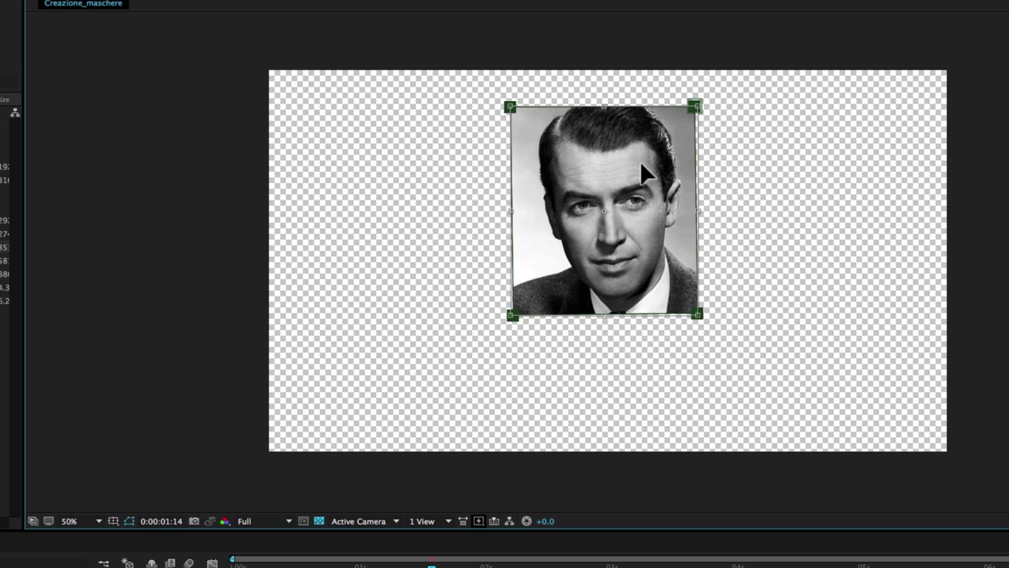
Undo the resize, try skewing a corner, then nudge, widen and rotate the portrait back upright
{"action": "key", "text": "super+z"}
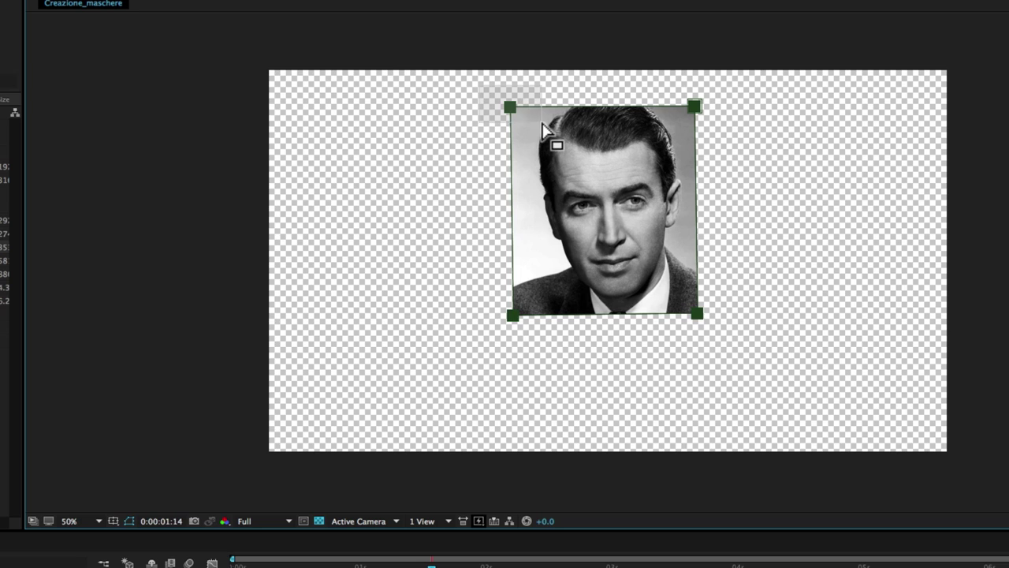
{"action": "mouse_move", "coordinate": [510, 107]}
{"action": "left_mouse_down"}
{"action": "mouse_move", "coordinate": [522, 121]}
{"action": "mouse_move", "coordinate": [506, 106]}
{"action": "left_mouse_up"}
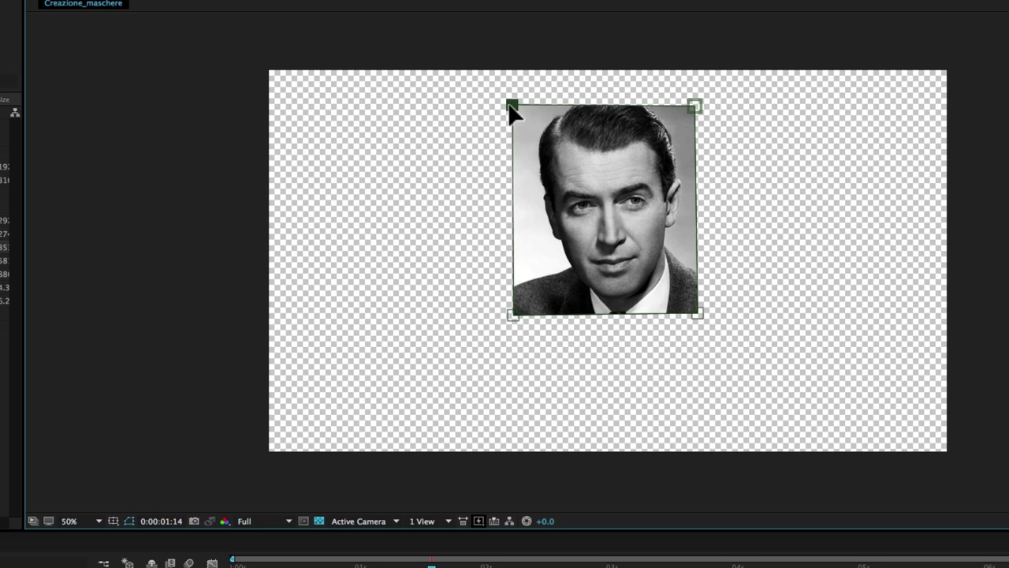
{"action": "left_click", "coordinate": [697, 224]}
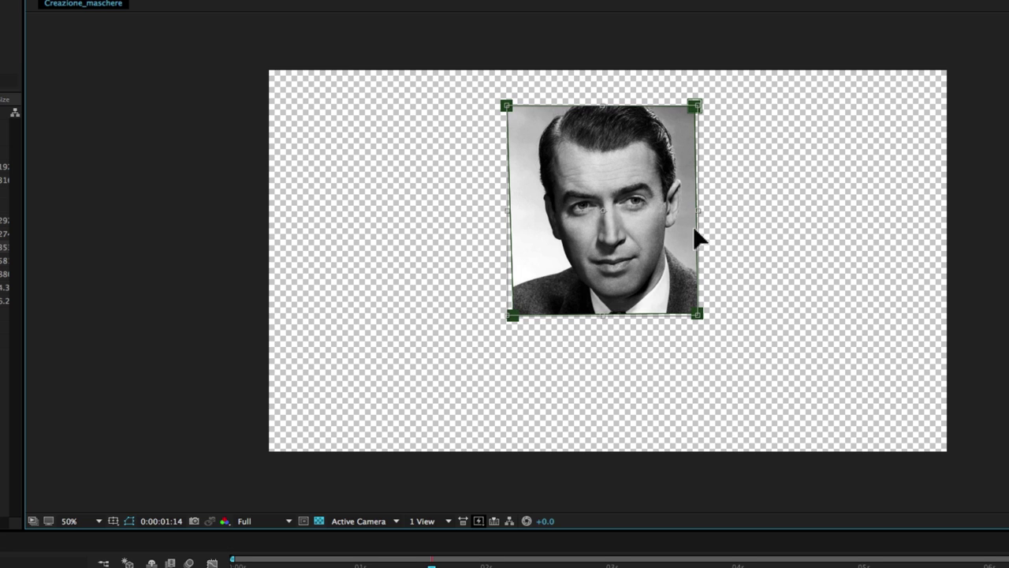
{"action": "left_click_drag", "start_coordinate": [631, 197], "coordinate": [619, 189]}
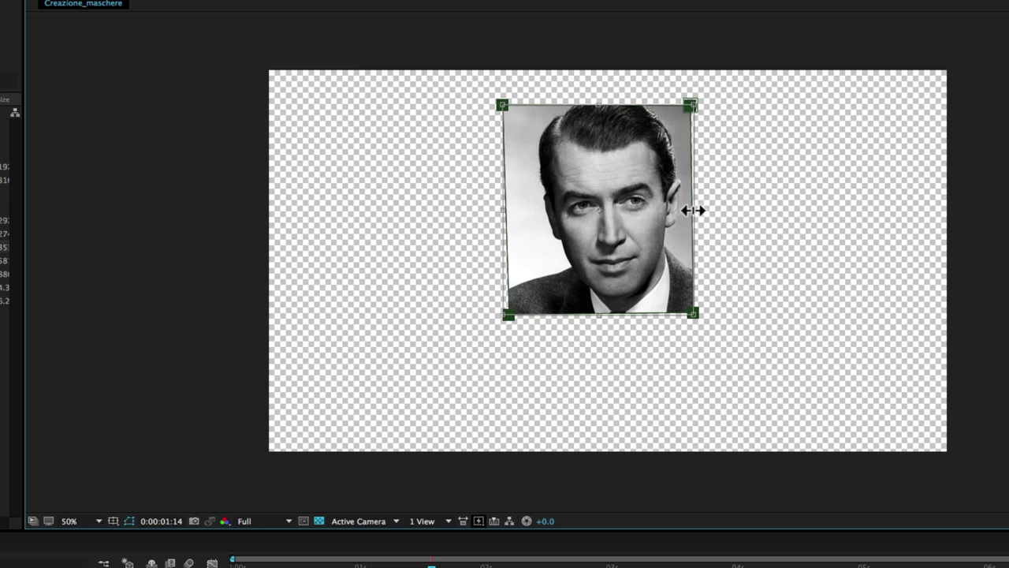
{"action": "left_click_drag", "start_coordinate": [693, 209], "coordinate": [704, 214]}
{"action": "left_click_drag", "start_coordinate": [722, 322], "coordinate": [711, 327]}
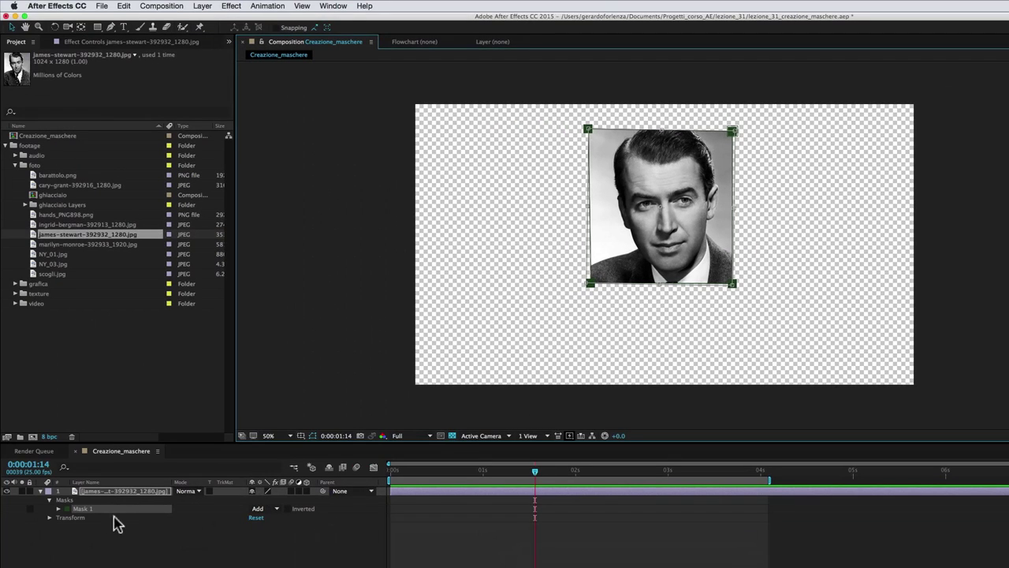
Delete Mask 1, scale the portrait up, and draw a new rectangular mask around the face
{"action": "left_click", "coordinate": [106, 509]}
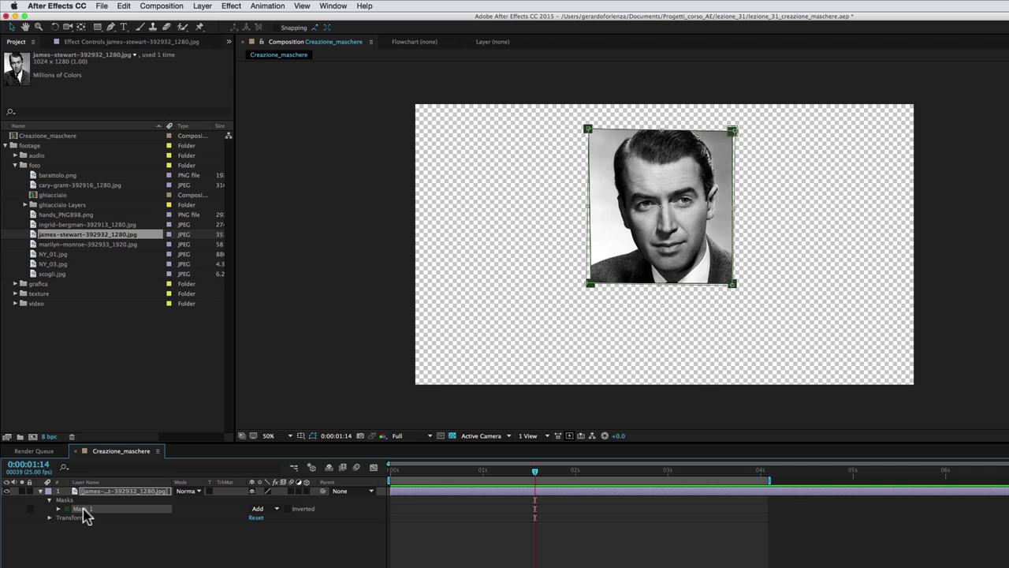
{"action": "key", "text": "Delete"}
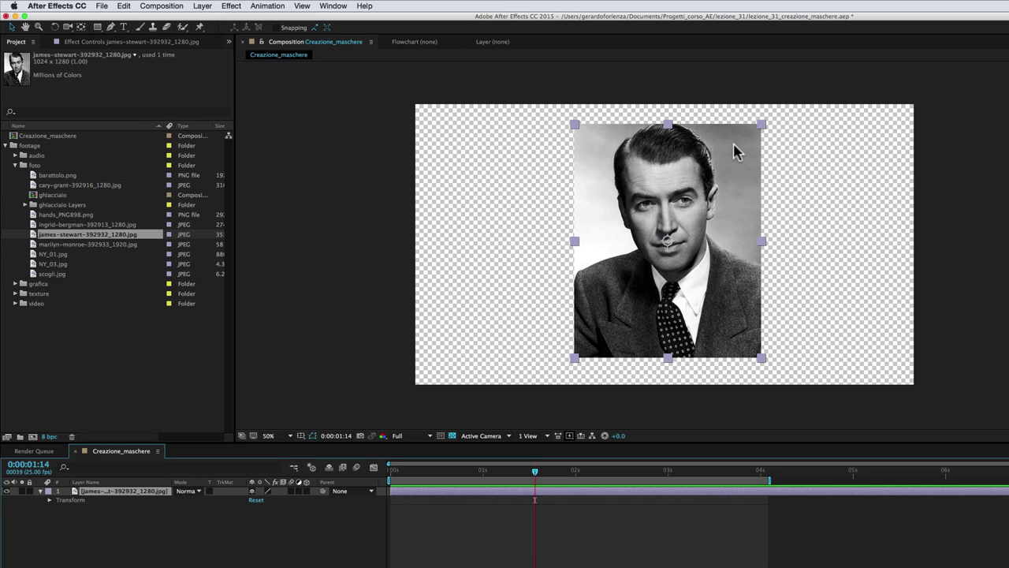
{"action": "left_click_drag", "start_coordinate": [760, 124], "coordinate": [786, 103]}
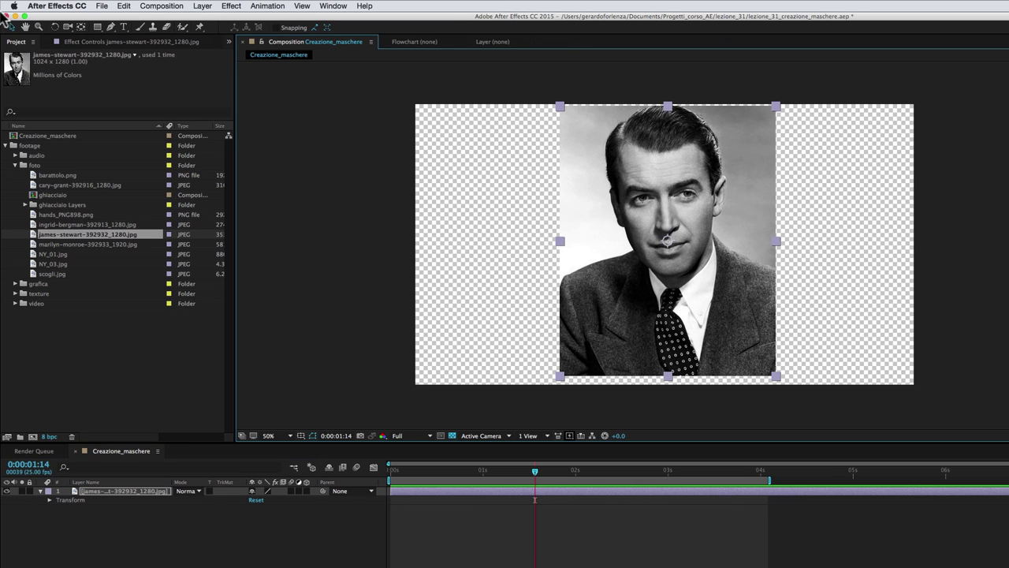
{"action": "left_click_drag", "start_coordinate": [96, 27], "coordinate": [131, 30]}
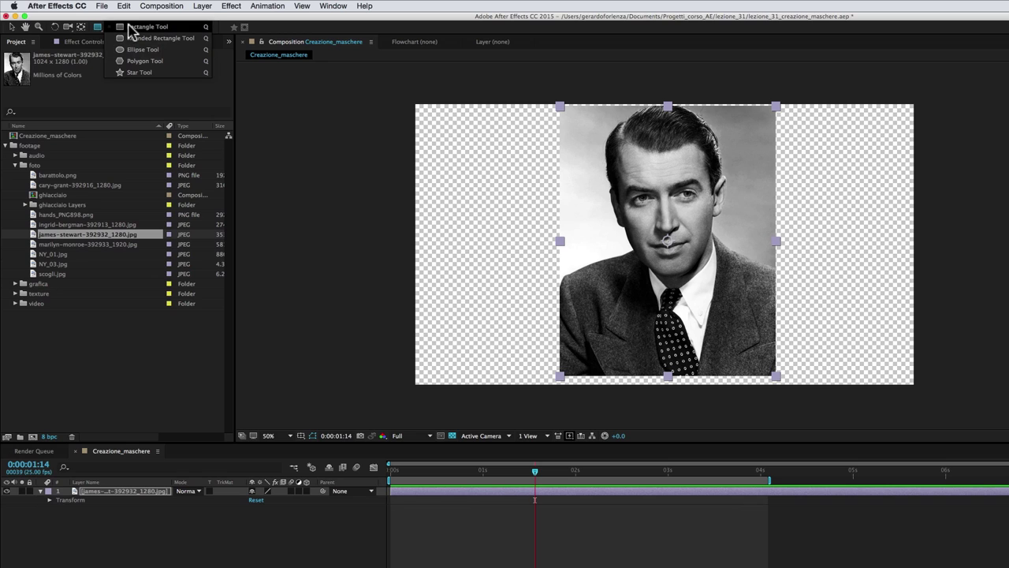
{"action": "mouse_move", "coordinate": [600, 112]}
{"action": "left_mouse_down"}
{"action": "mouse_move", "coordinate": [730, 202]}
{"action": "mouse_move", "coordinate": [733, 281]}
{"action": "left_mouse_up"}
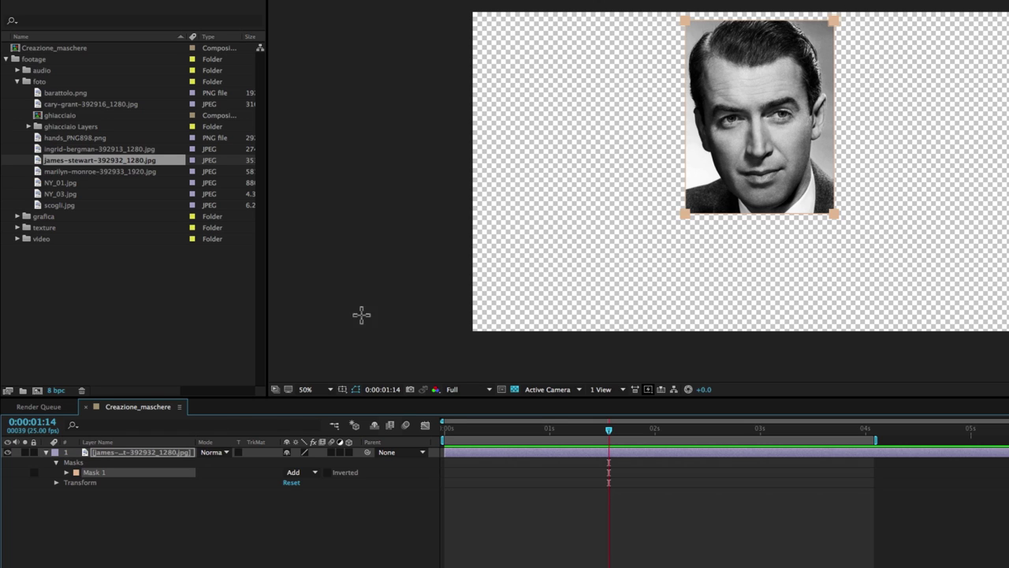
Toggle Mask 1's Inverted option on and back off, then open its mode list
{"action": "left_click", "coordinate": [328, 472]}
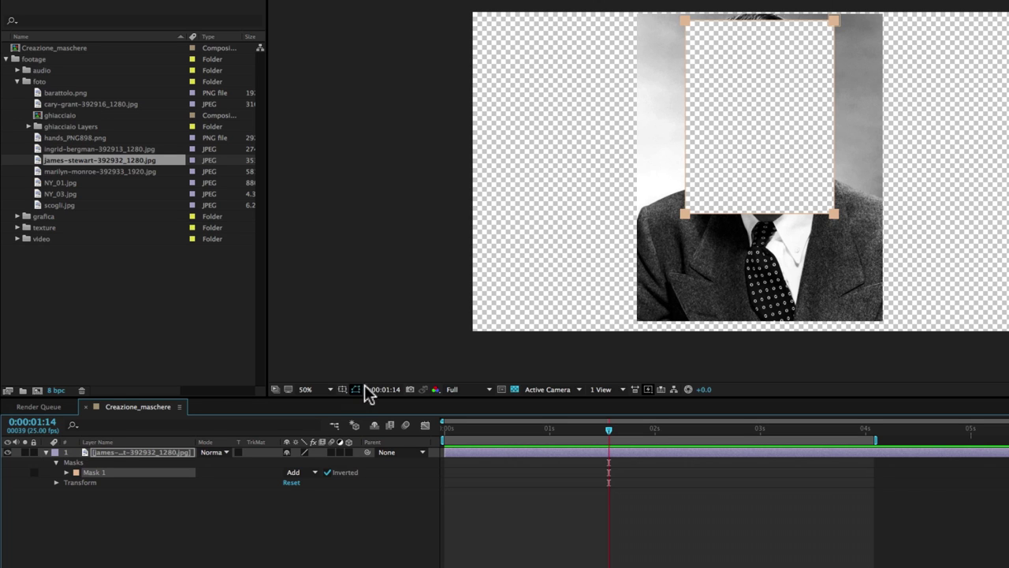
{"action": "left_click", "coordinate": [327, 472]}
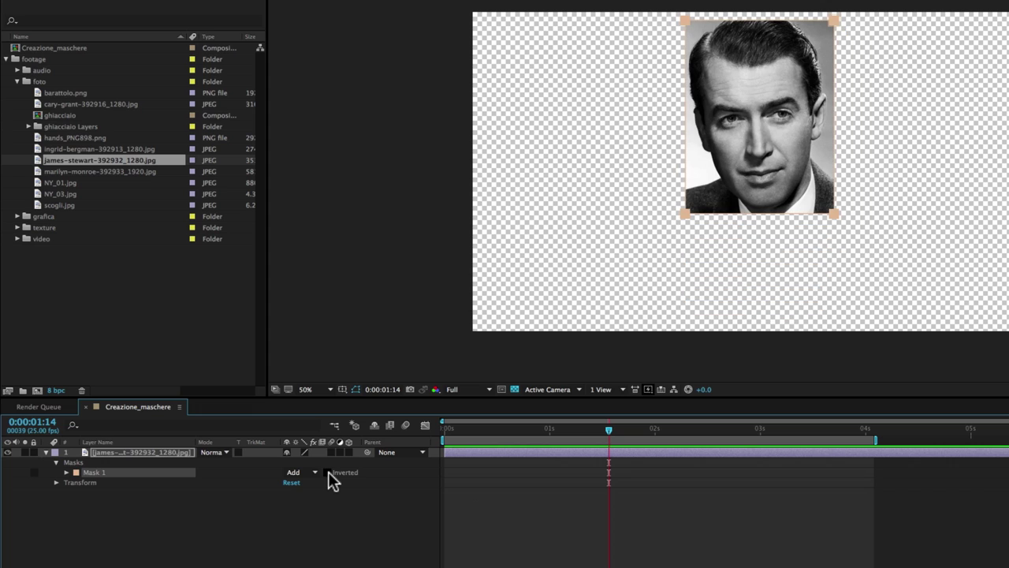
{"action": "left_click", "coordinate": [312, 471]}
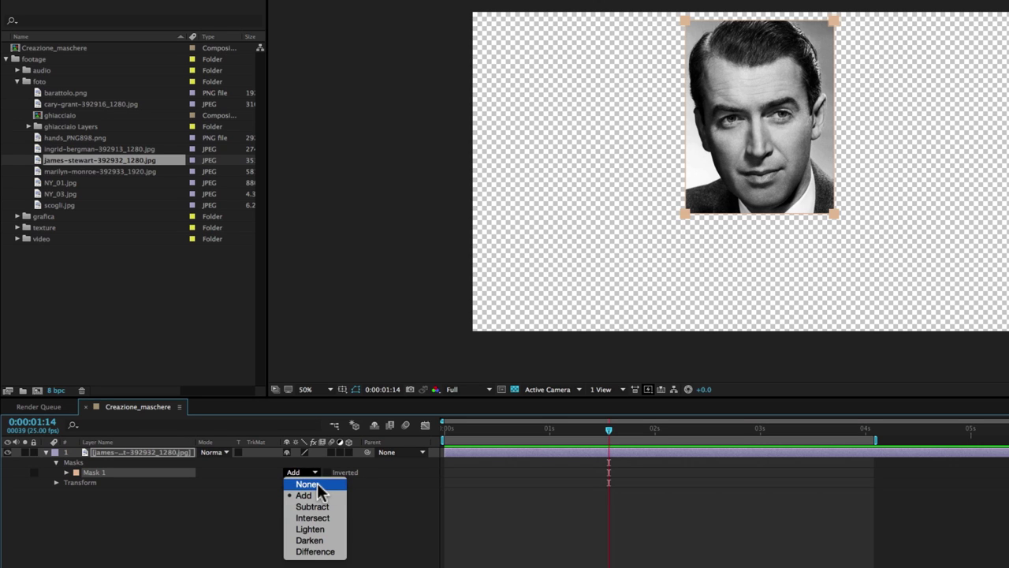
Set Mask 1's mode to None, back to Add, then review the mode list without changing it
{"action": "left_click", "coordinate": [314, 482]}
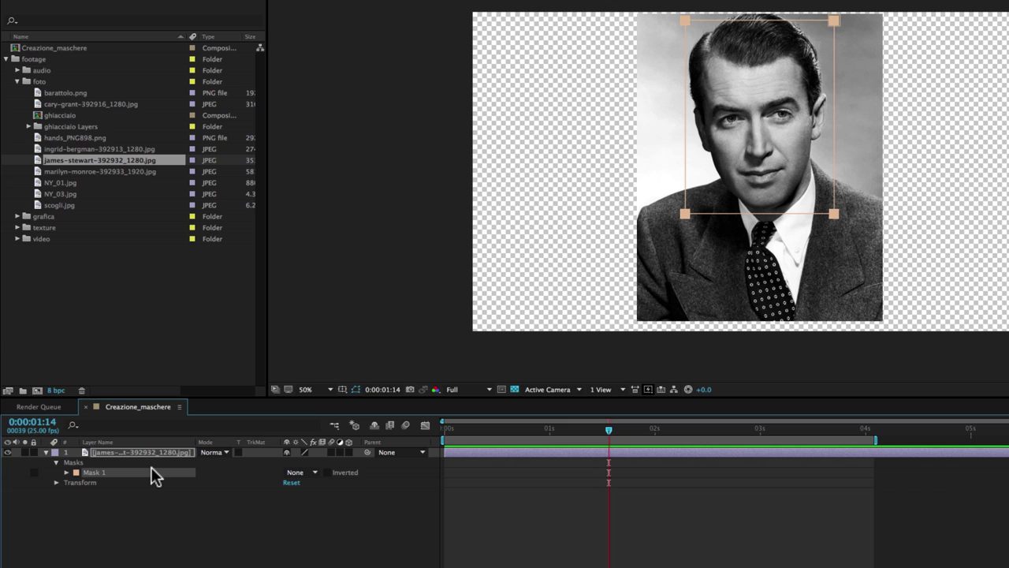
{"action": "left_click", "coordinate": [301, 471]}
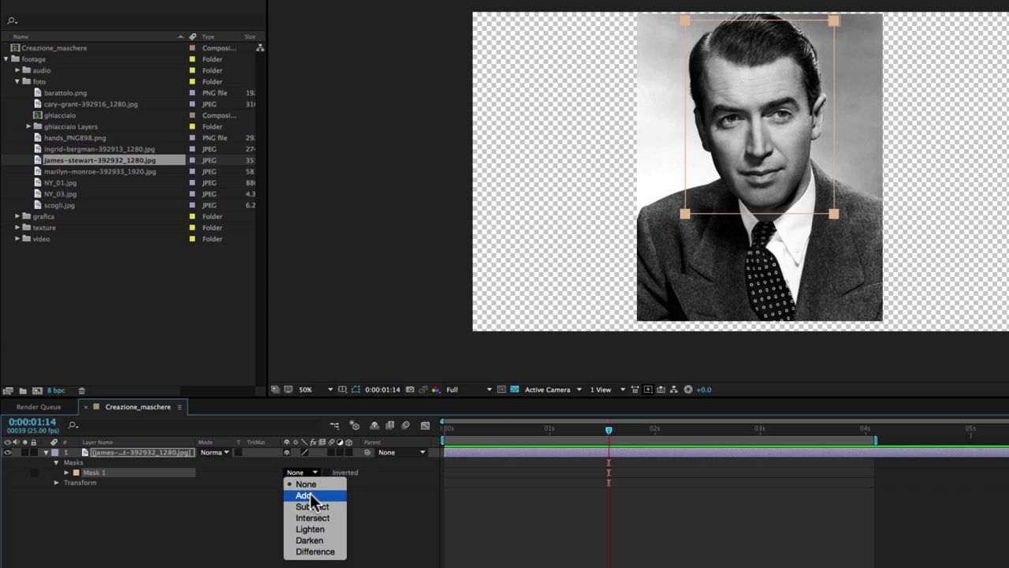
{"action": "left_click", "coordinate": [309, 495]}
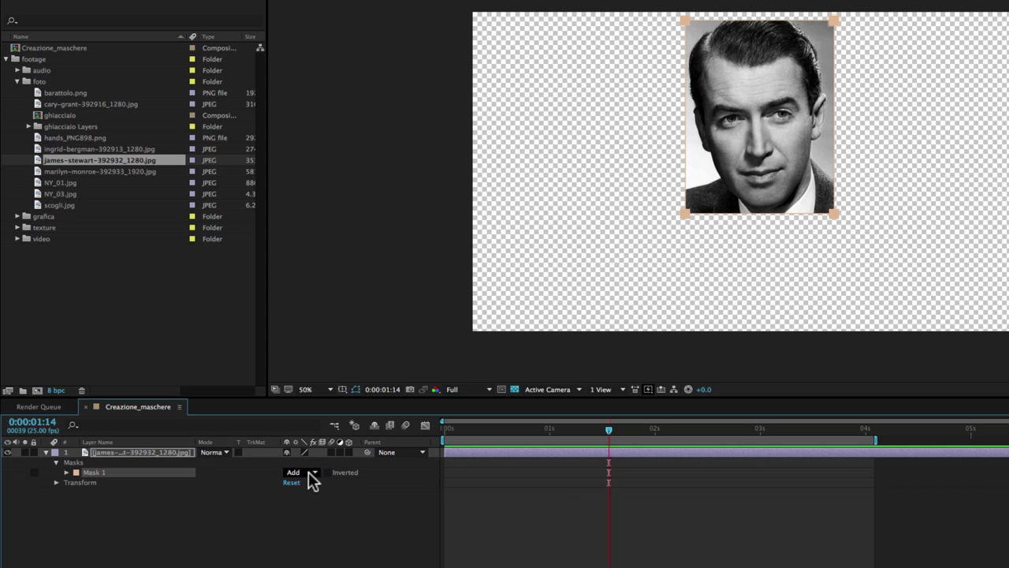
{"action": "left_click", "coordinate": [313, 474]}
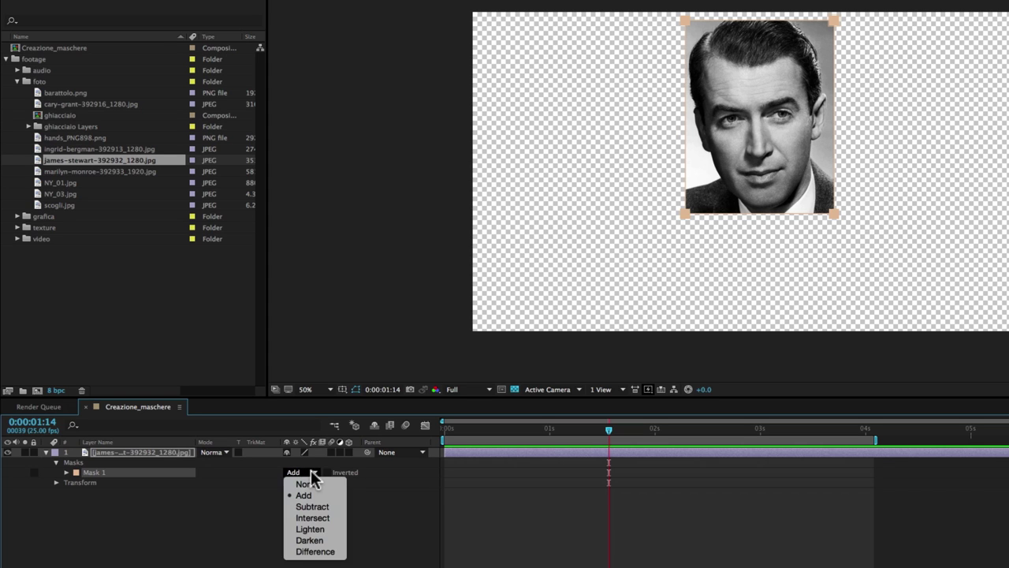
{"action": "left_click", "coordinate": [315, 478]}
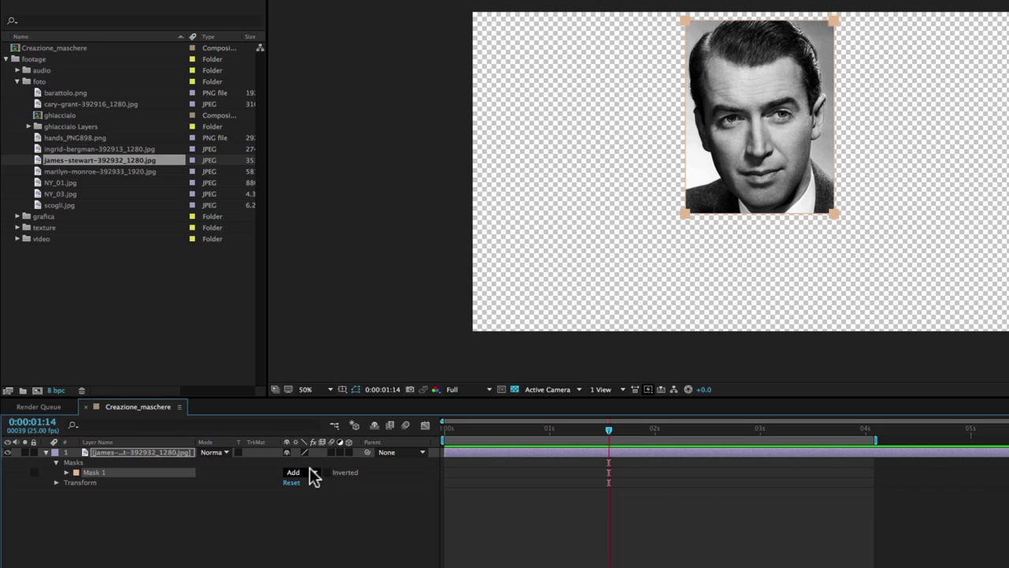
{"action": "left_click", "coordinate": [313, 475]}
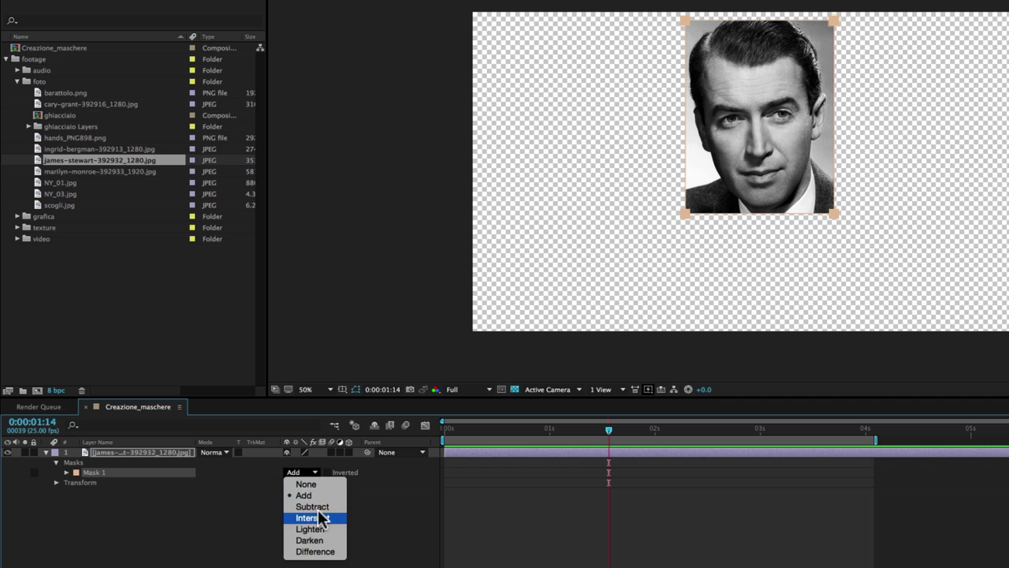
{"action": "left_click", "coordinate": [252, 476]}
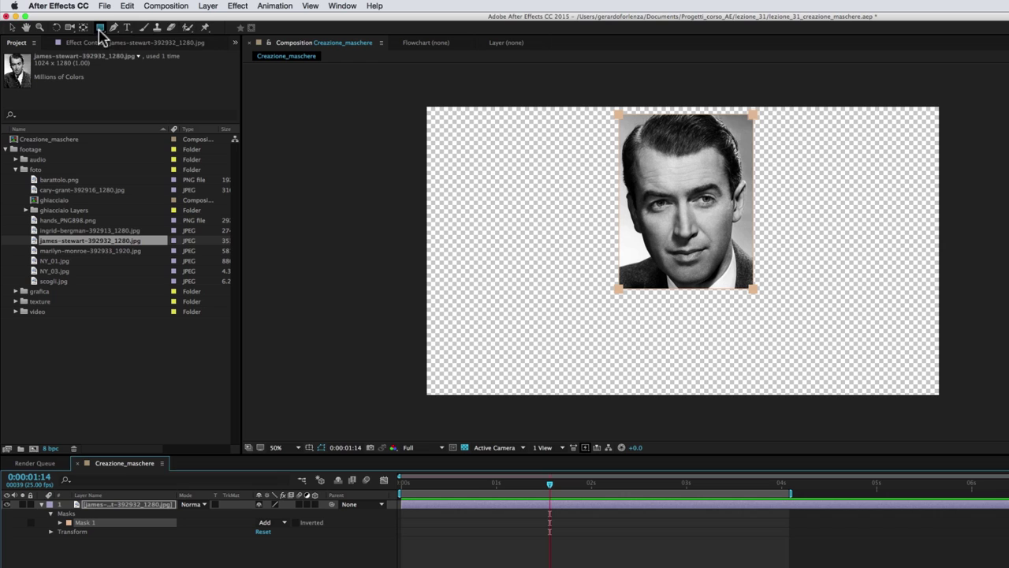
Draw an elliptical Mask 2 over the tie and jacket, then select Mask 1 and Mask 2
{"action": "left_click", "coordinate": [100, 30]}
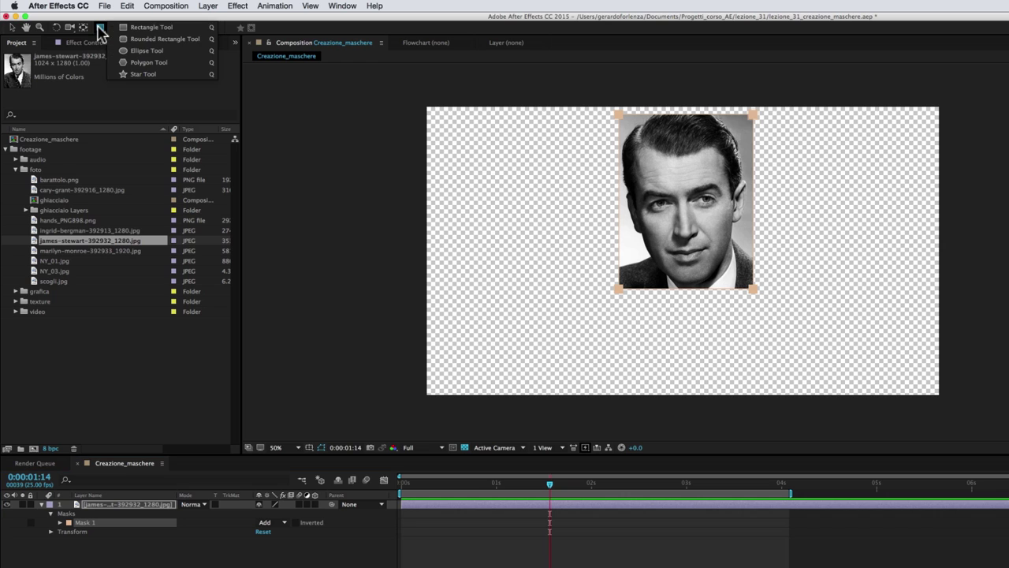
{"action": "left_click", "coordinate": [140, 51]}
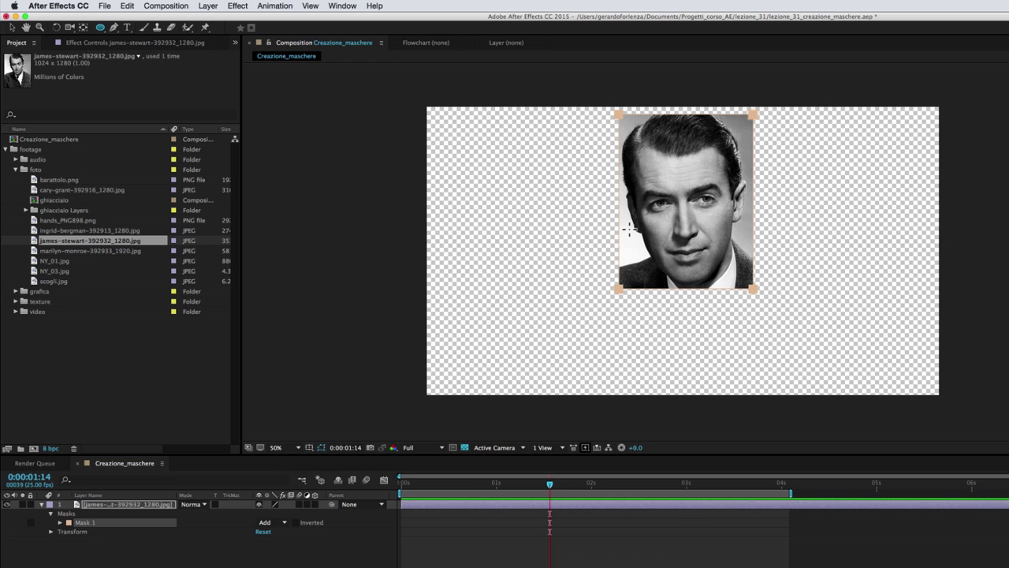
{"action": "left_click_drag", "start_coordinate": [592, 260], "coordinate": [779, 373]}
{"action": "left_click_drag", "start_coordinate": [779, 373], "coordinate": [776, 371]}
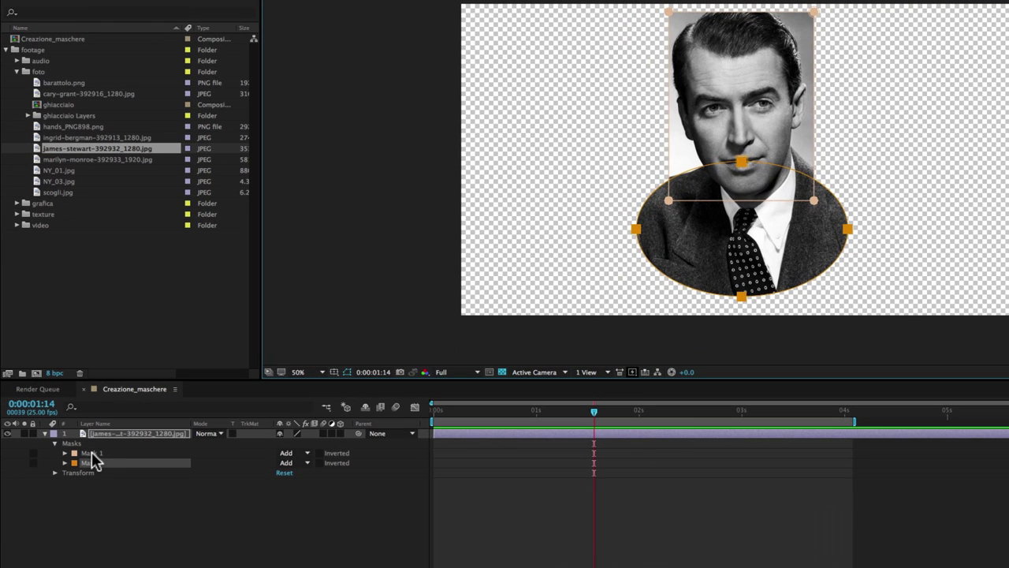
{"action": "left_click", "coordinate": [91, 453]}
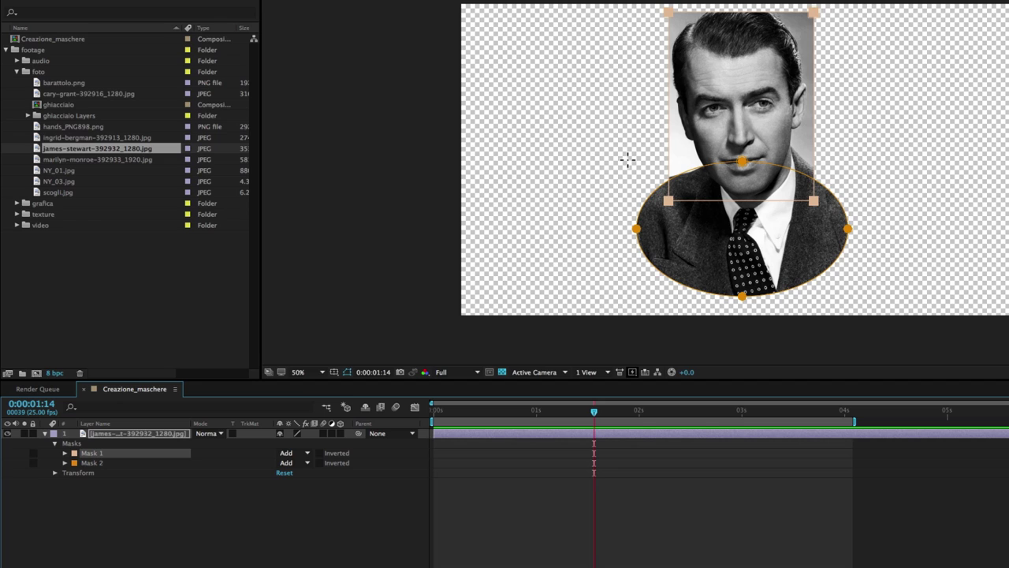
{"action": "left_click", "coordinate": [106, 464]}
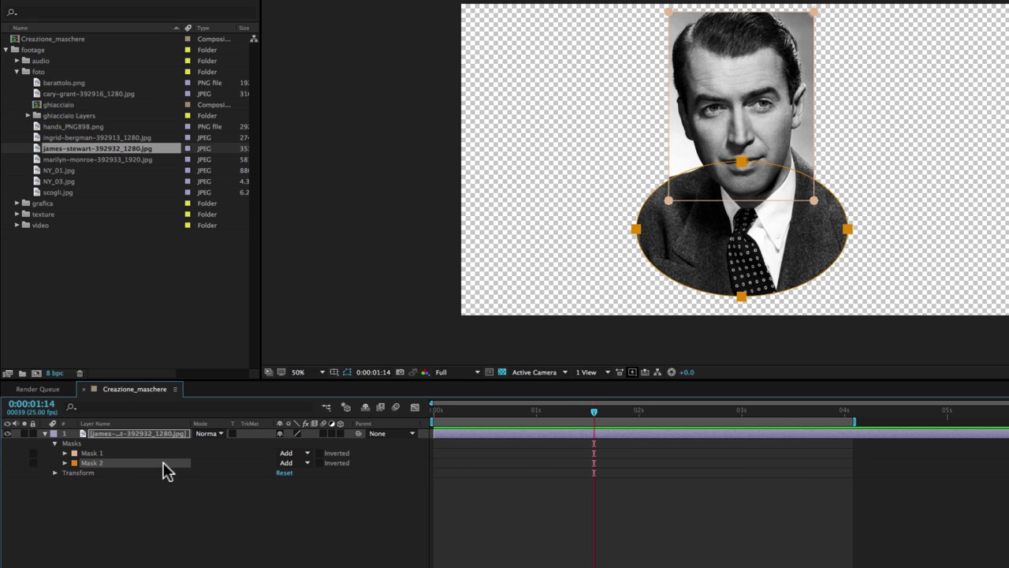
{"action": "left_click", "coordinate": [306, 463]}
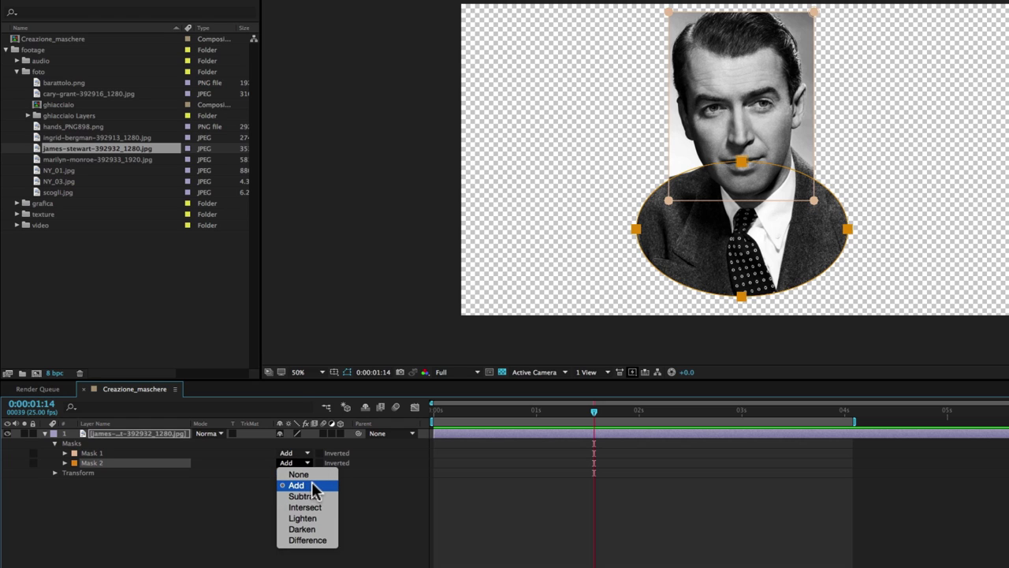
{"action": "left_click", "coordinate": [304, 496]}
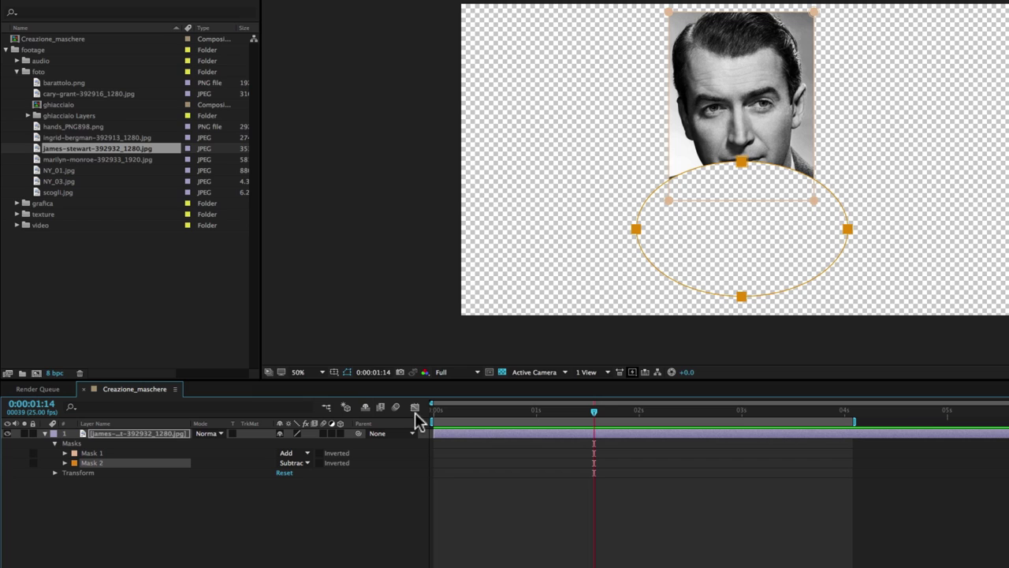
{"action": "left_click", "coordinate": [306, 463]}
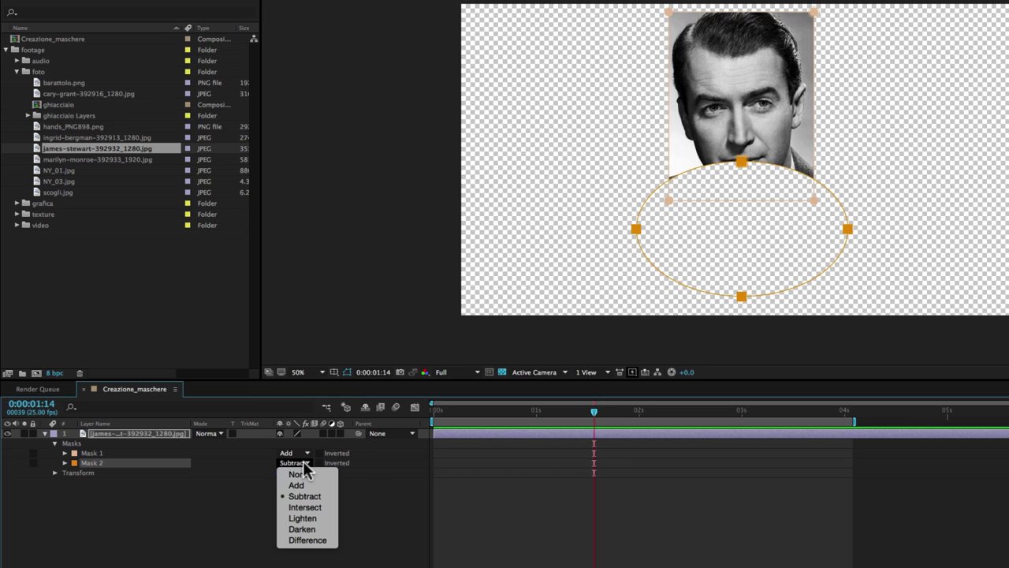
{"action": "left_click", "coordinate": [315, 509]}
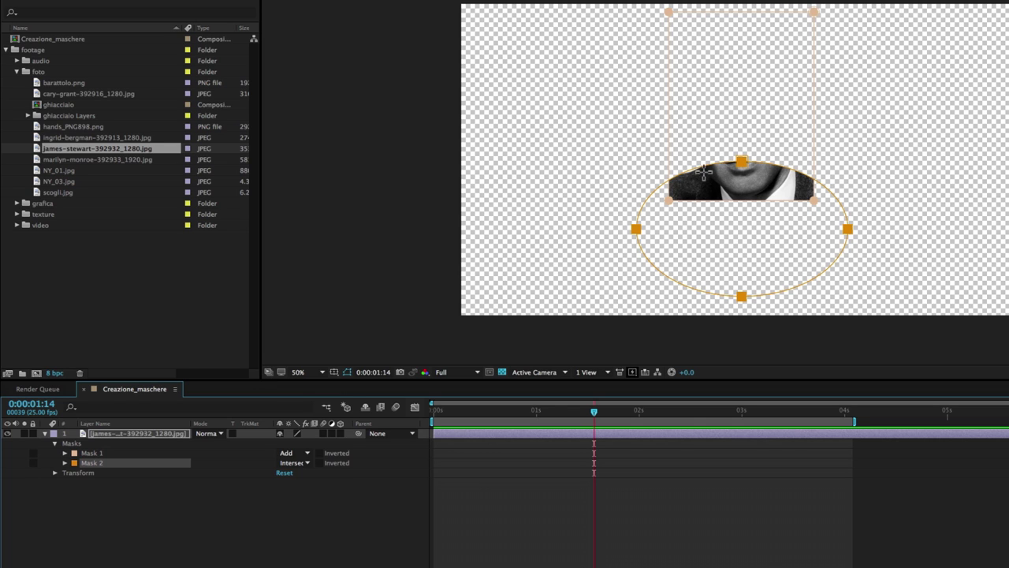
{"action": "left_click", "coordinate": [304, 464]}
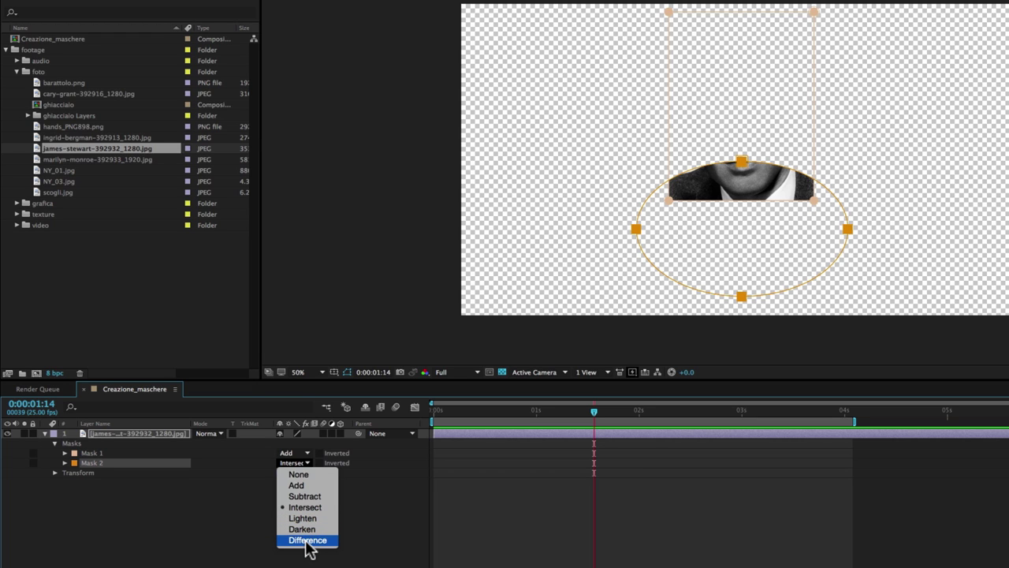
{"action": "left_click", "coordinate": [307, 541]}
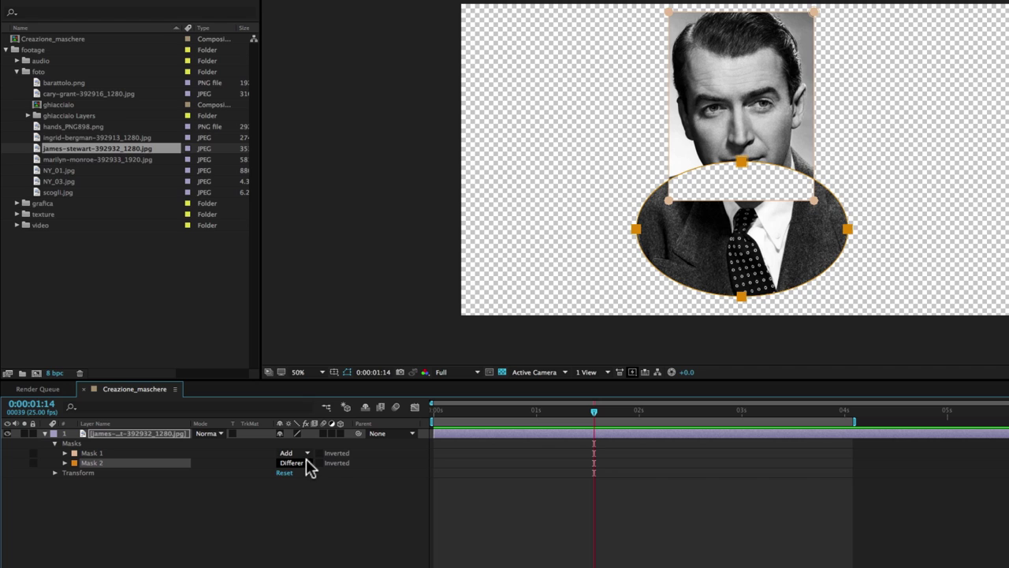
{"action": "left_click", "coordinate": [307, 463]}
{"action": "left_click", "coordinate": [305, 496]}
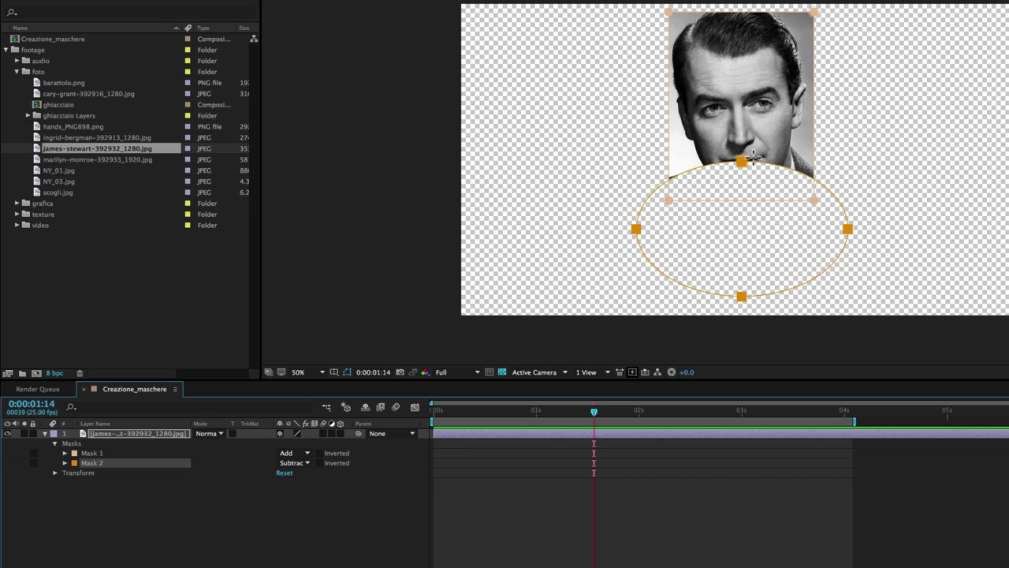
Set Mask 2 to Add and move it above Mask 1 in the mask order
{"action": "left_click", "coordinate": [94, 452]}
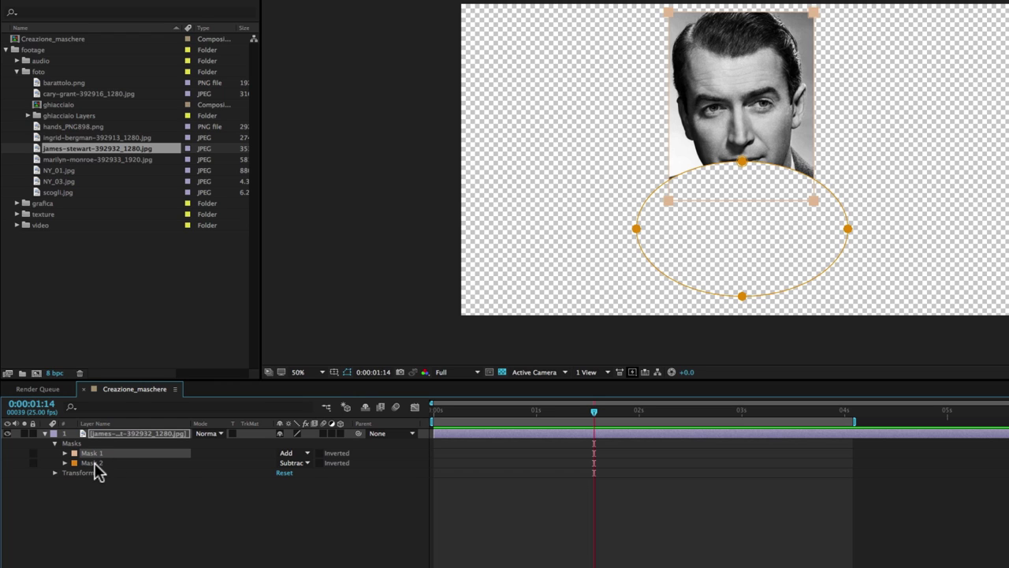
{"action": "left_click", "coordinate": [93, 463]}
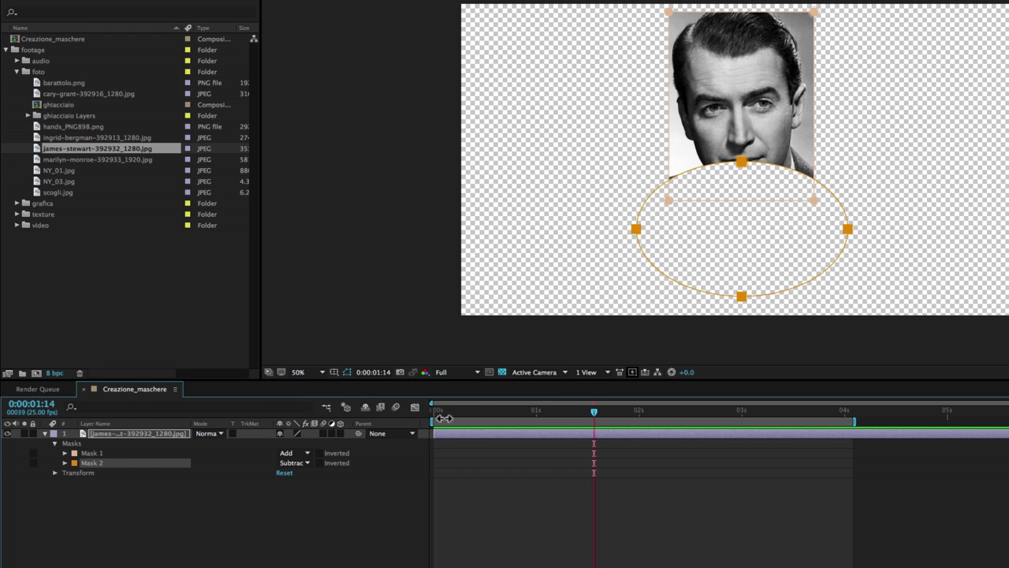
{"action": "left_click", "coordinate": [295, 462]}
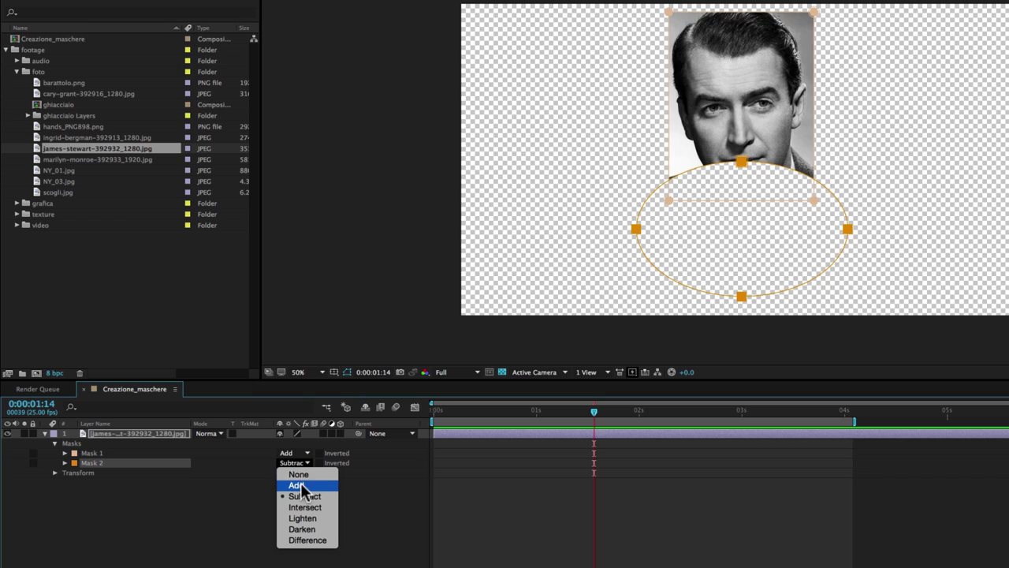
{"action": "left_click", "coordinate": [296, 485]}
{"action": "left_click_drag", "start_coordinate": [143, 462], "coordinate": [163, 450]}
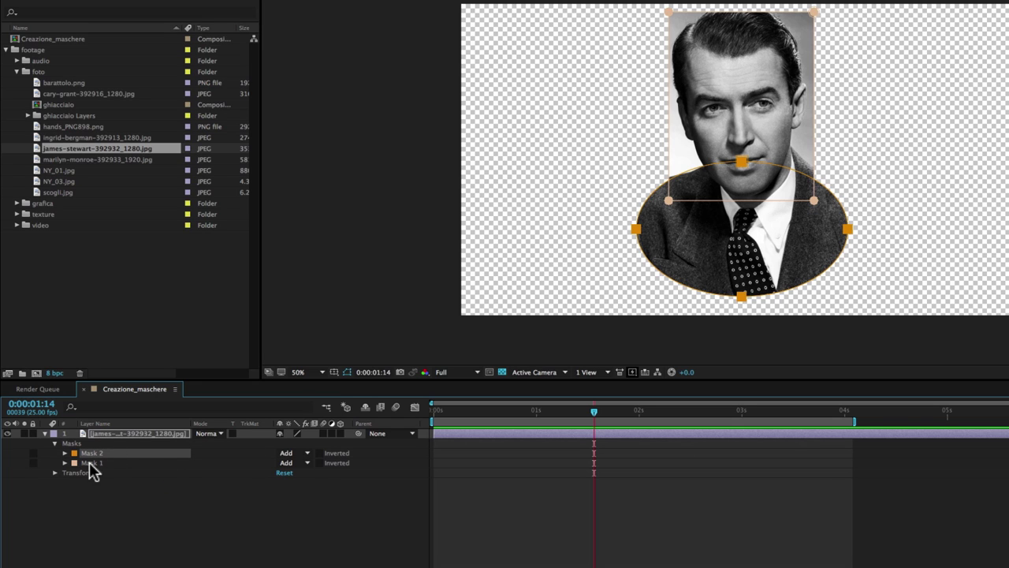
Try Mask 1 on Subtract and swap the order, then return Mask 1 to Add
{"action": "left_click", "coordinate": [92, 463]}
{"action": "left_click", "coordinate": [290, 464]}
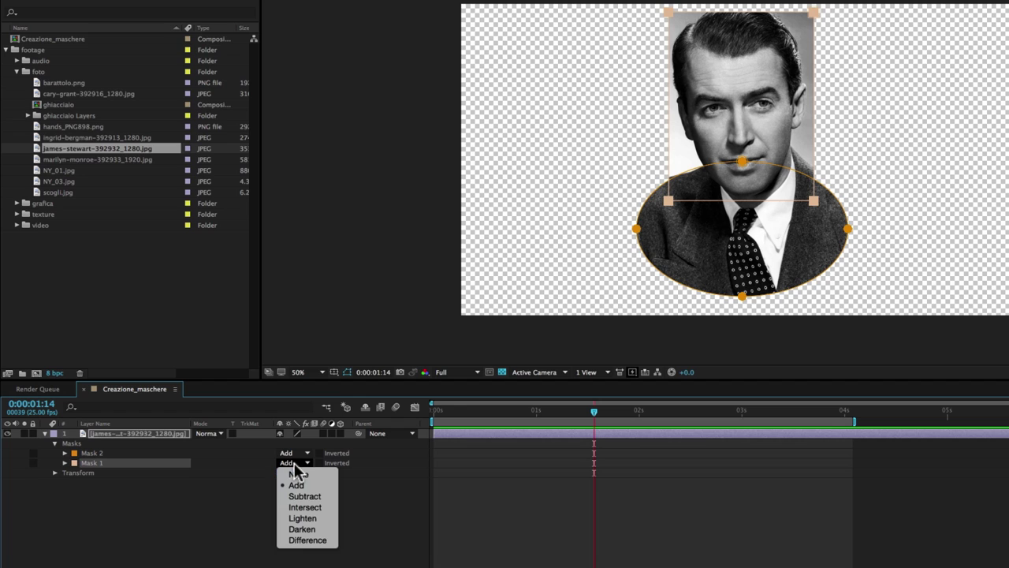
{"action": "left_click", "coordinate": [313, 500]}
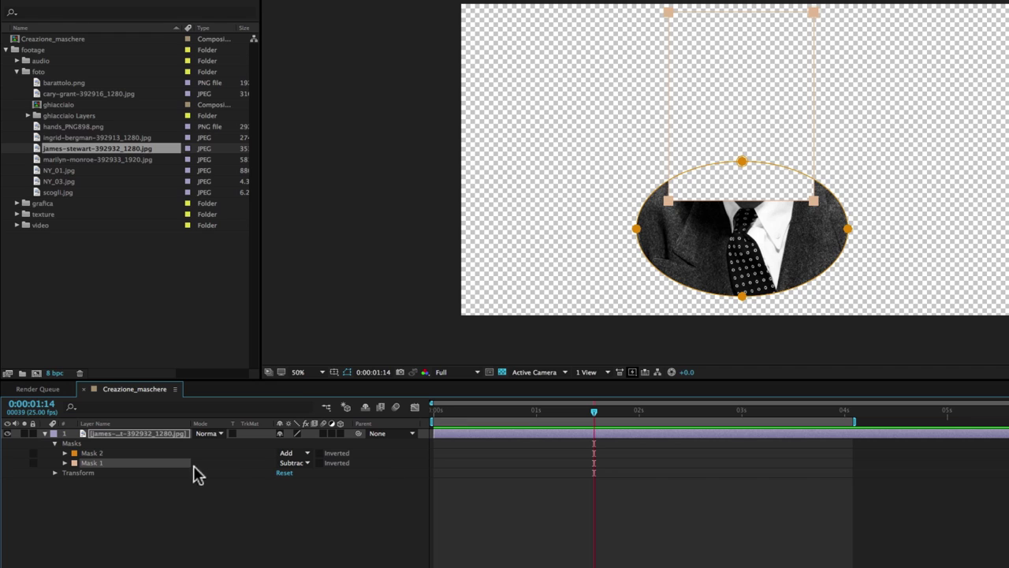
{"action": "left_click_drag", "start_coordinate": [143, 462], "coordinate": [142, 451]}
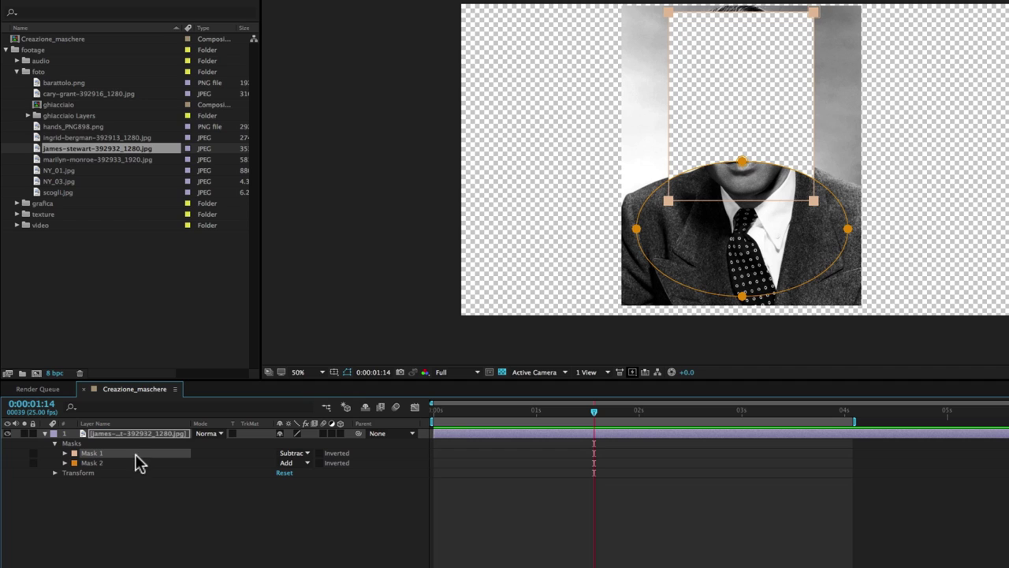
{"action": "left_click_drag", "start_coordinate": [138, 473], "coordinate": [151, 462]}
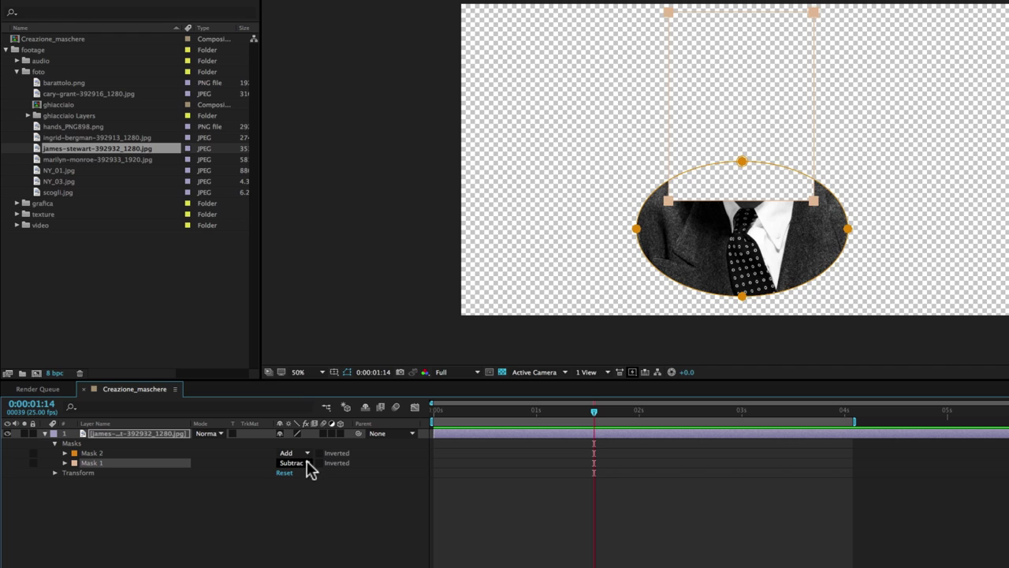
{"action": "left_click", "coordinate": [307, 464]}
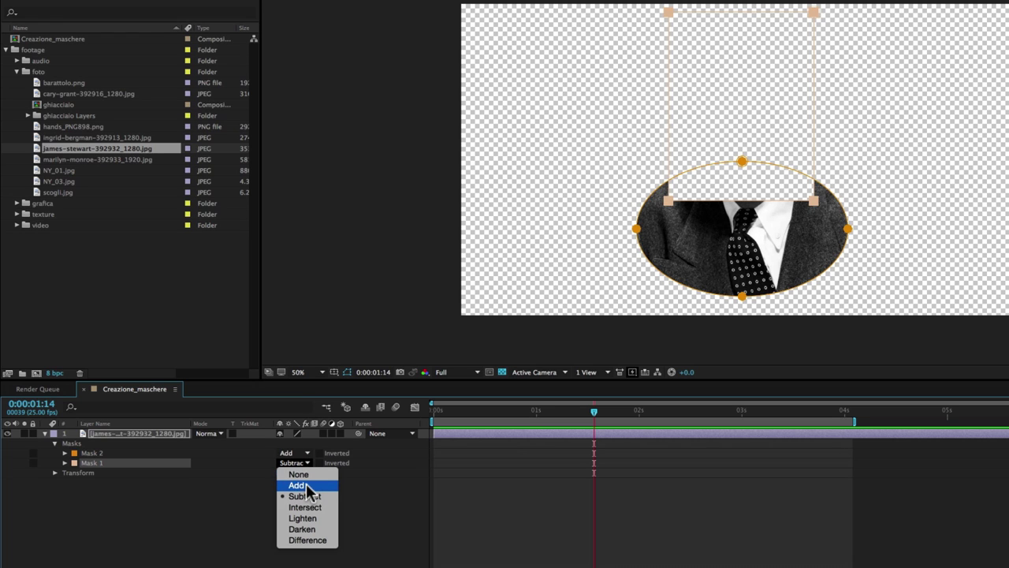
{"action": "left_click", "coordinate": [306, 486]}
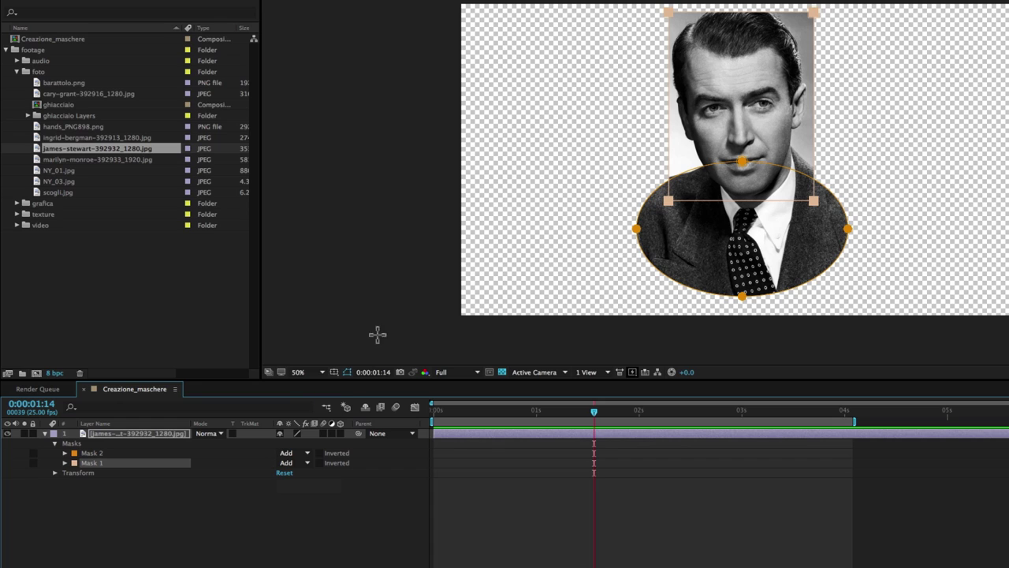
Expand Mask 2 and Mask 1, then select Mask 2's Mask Path and Mask Feather properties
{"action": "left_click", "coordinate": [65, 454]}
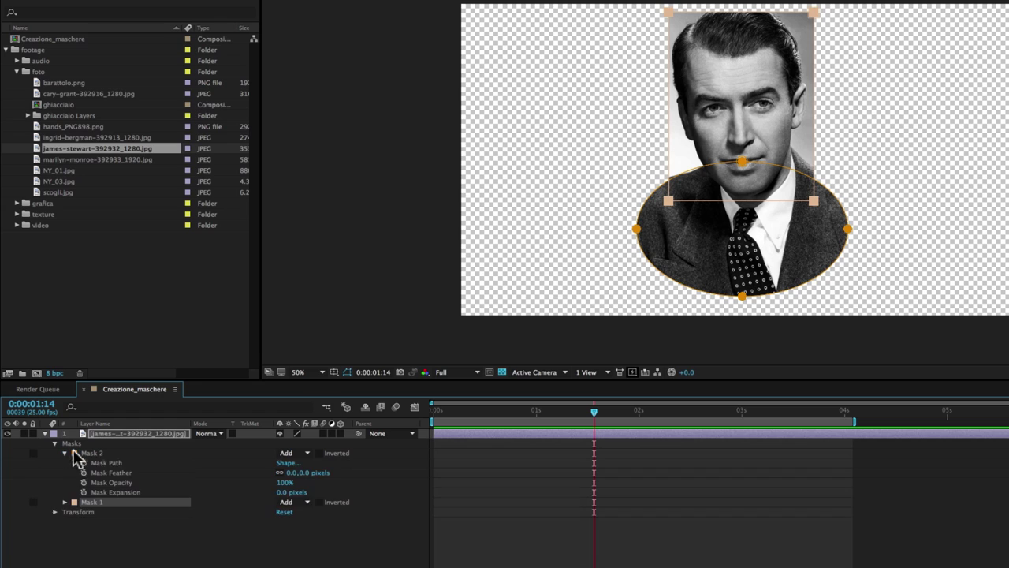
{"action": "left_click", "coordinate": [65, 502]}
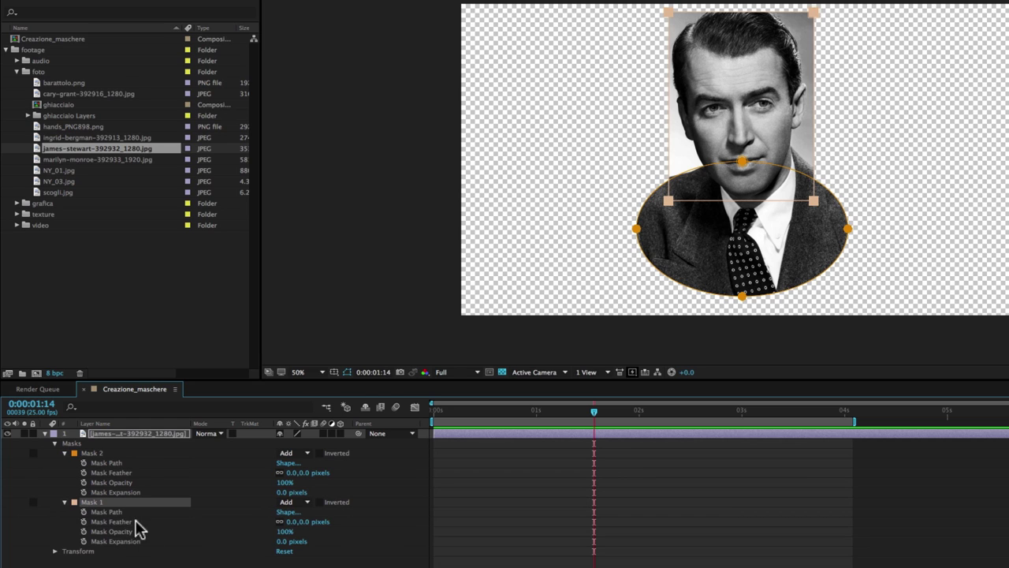
{"action": "left_click", "coordinate": [103, 463]}
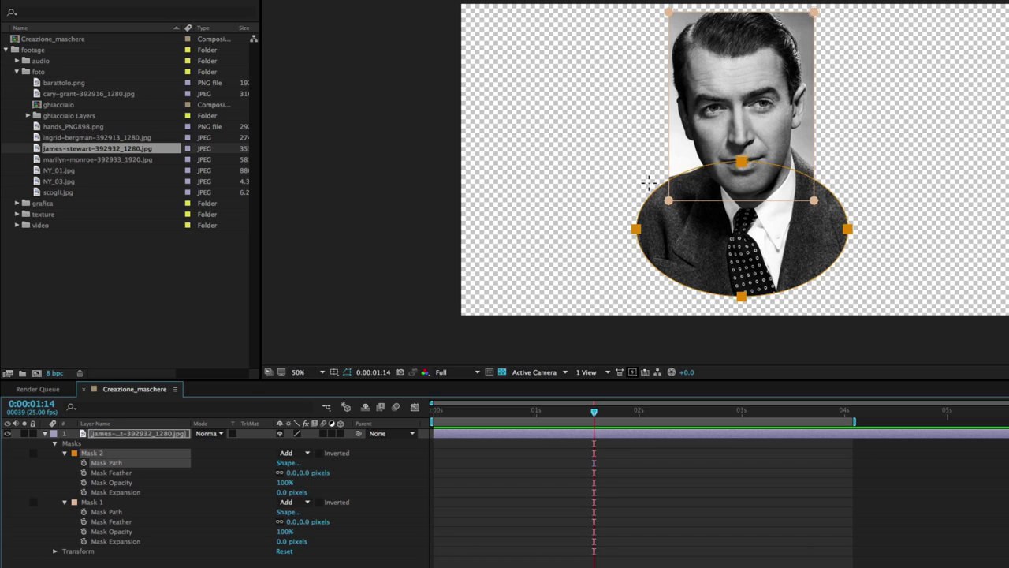
{"action": "left_click", "coordinate": [124, 472]}
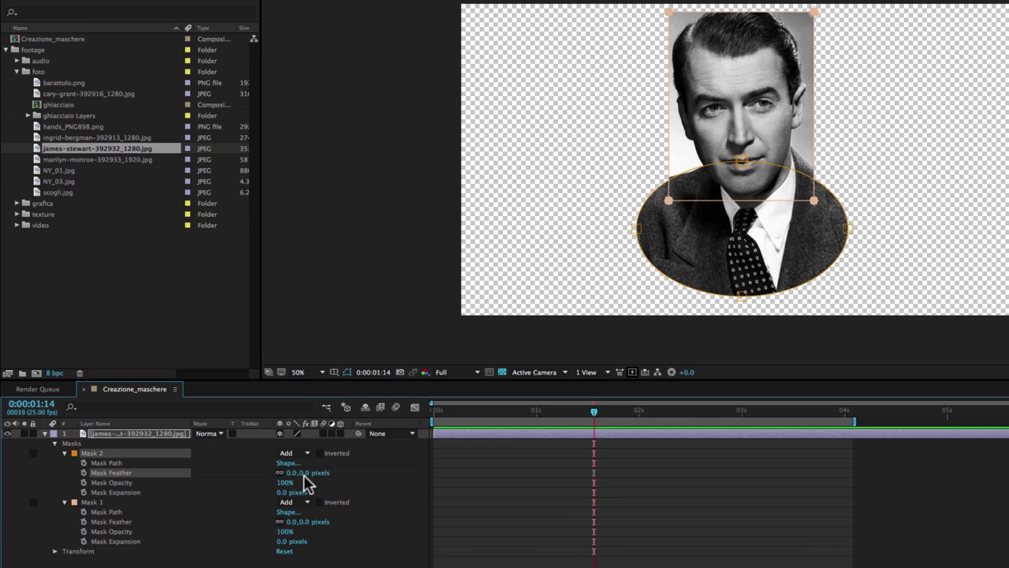
Feather Mask 2 to 43 px, test its opacity and restore 100%, and expand it 80 px
{"action": "left_click_drag", "start_coordinate": [292, 472], "coordinate": [709, 270]}
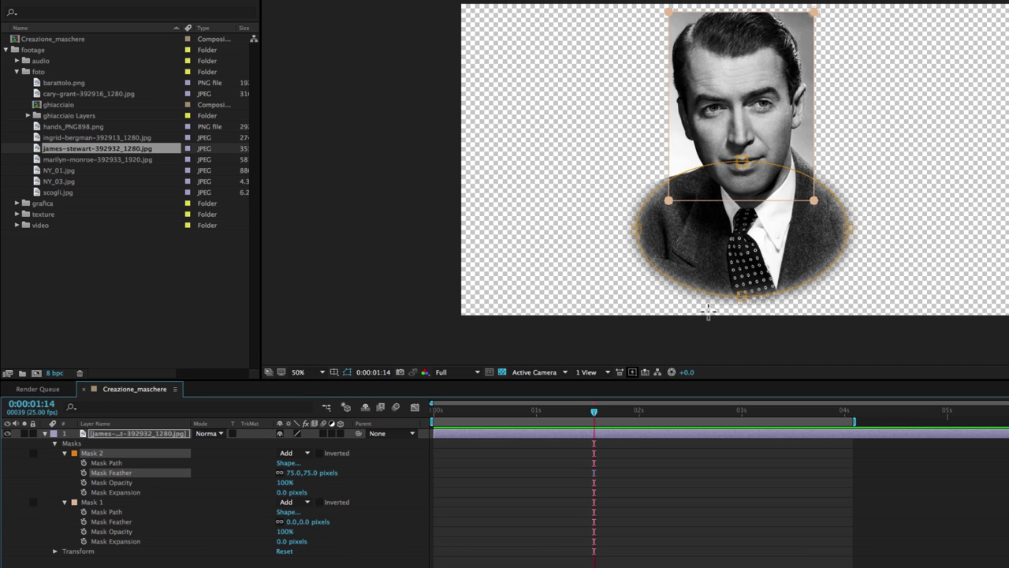
{"action": "mouse_move", "coordinate": [306, 472]}
{"action": "left_mouse_down"}
{"action": "mouse_move", "coordinate": [349, 471]}
{"action": "mouse_move", "coordinate": [307, 481]}
{"action": "mouse_move", "coordinate": [330, 470]}
{"action": "left_mouse_up"}
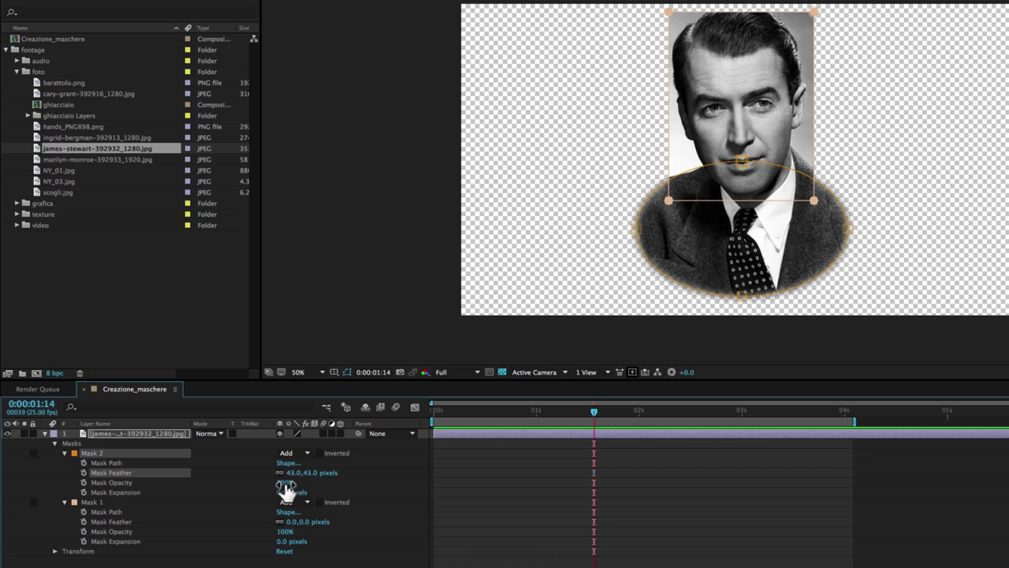
{"action": "left_click_drag", "start_coordinate": [285, 484], "coordinate": [243, 483]}
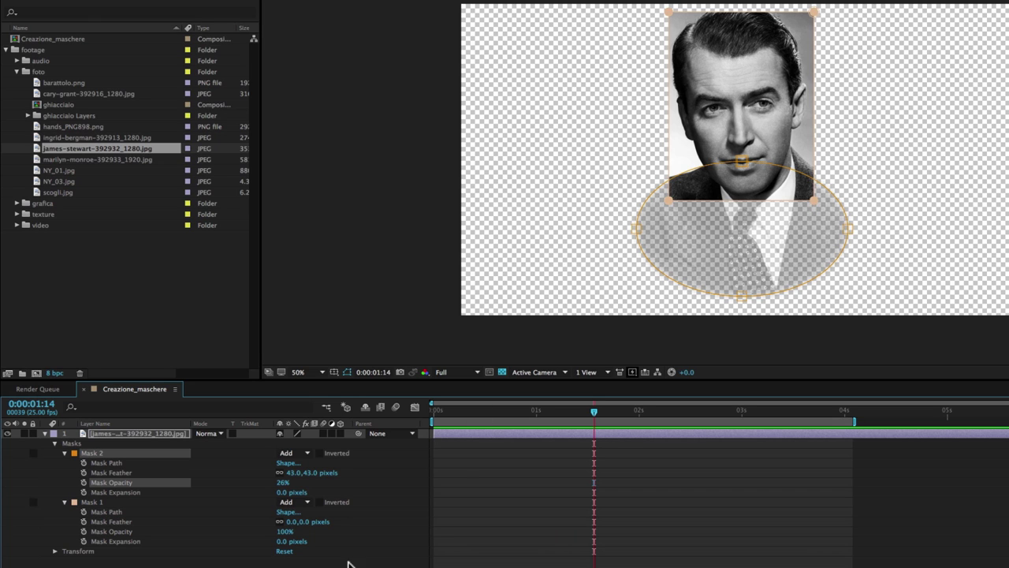
{"action": "left_click", "coordinate": [111, 533]}
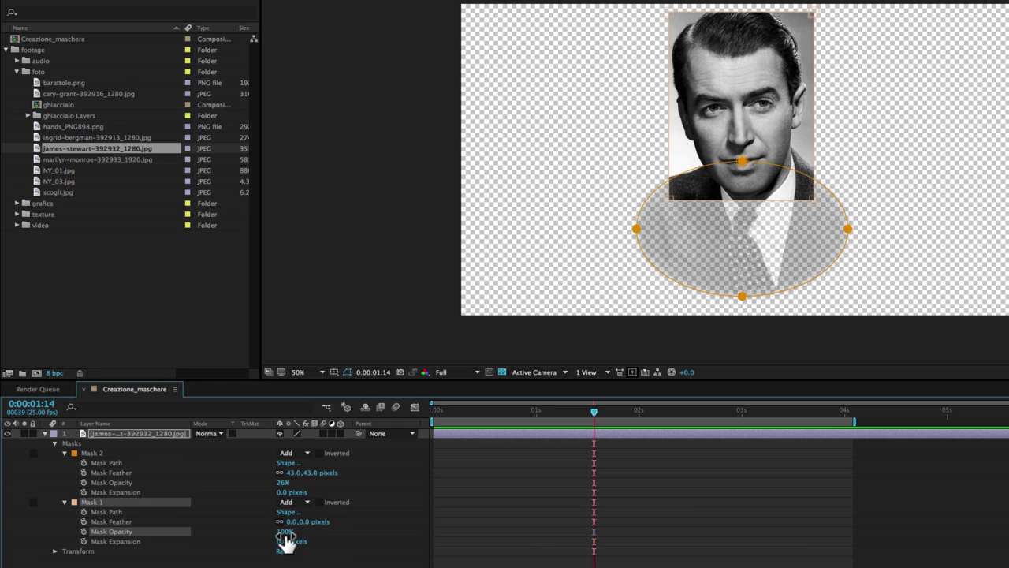
{"action": "left_click_drag", "start_coordinate": [283, 481], "coordinate": [340, 481]}
{"action": "left_click", "coordinate": [116, 493]}
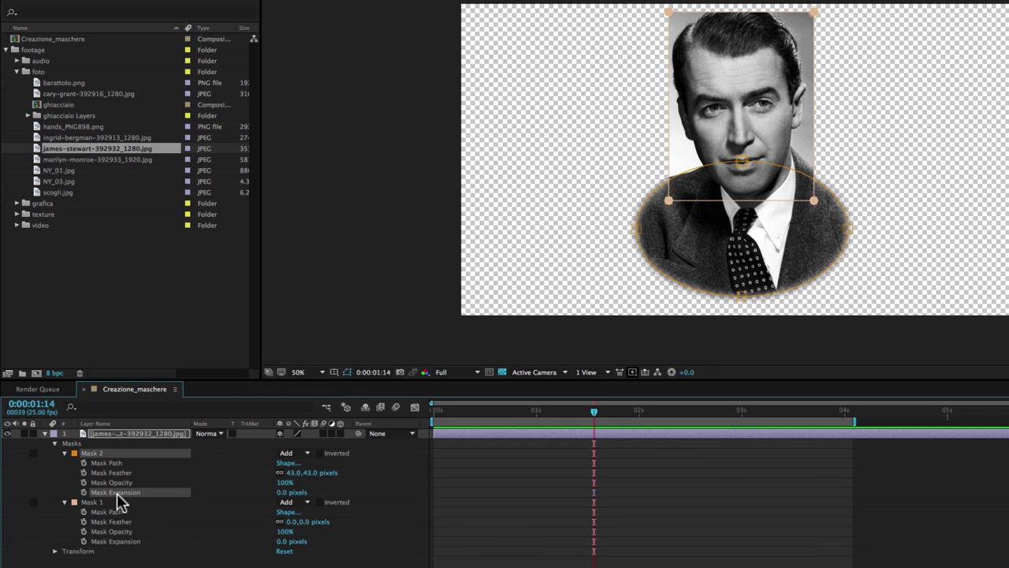
{"action": "mouse_move", "coordinate": [279, 495]}
{"action": "left_mouse_down"}
{"action": "mouse_move", "coordinate": [338, 489]}
{"action": "mouse_move", "coordinate": [241, 500]}
{"action": "mouse_move", "coordinate": [331, 490]}
{"action": "mouse_move", "coordinate": [272, 495]}
{"action": "mouse_move", "coordinate": [295, 495]}
{"action": "left_mouse_up"}
Delete ellipse Mask 2, select Mask 1's path, and move the current time back to 0:00
{"action": "key", "text": "Delete"}
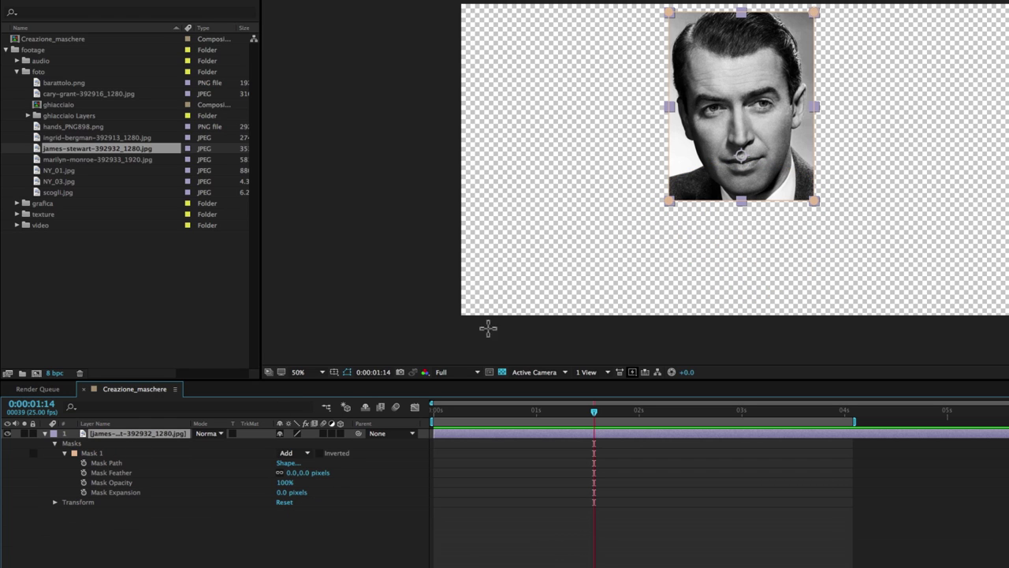
{"action": "left_click", "coordinate": [96, 455]}
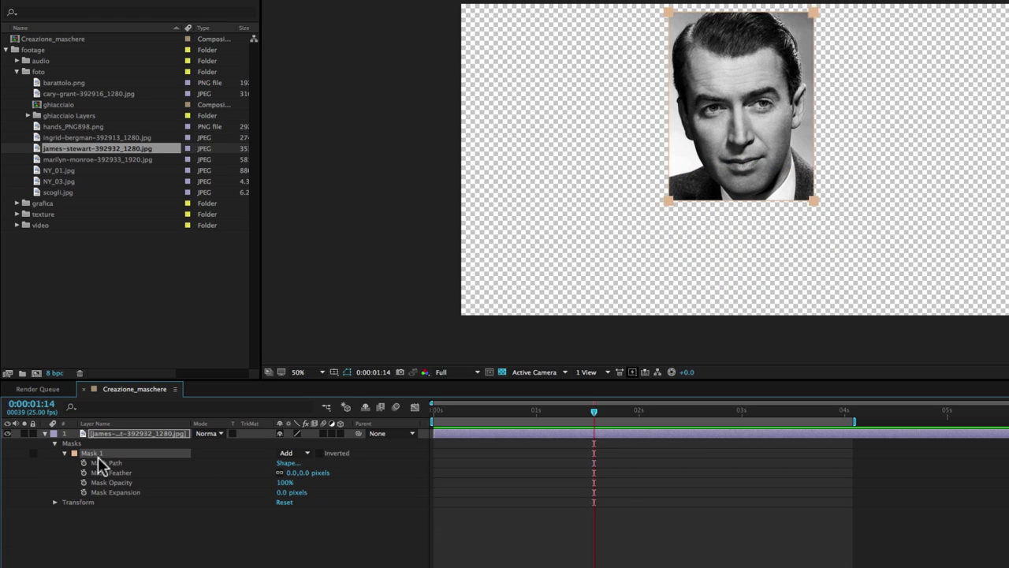
{"action": "left_click", "coordinate": [111, 462]}
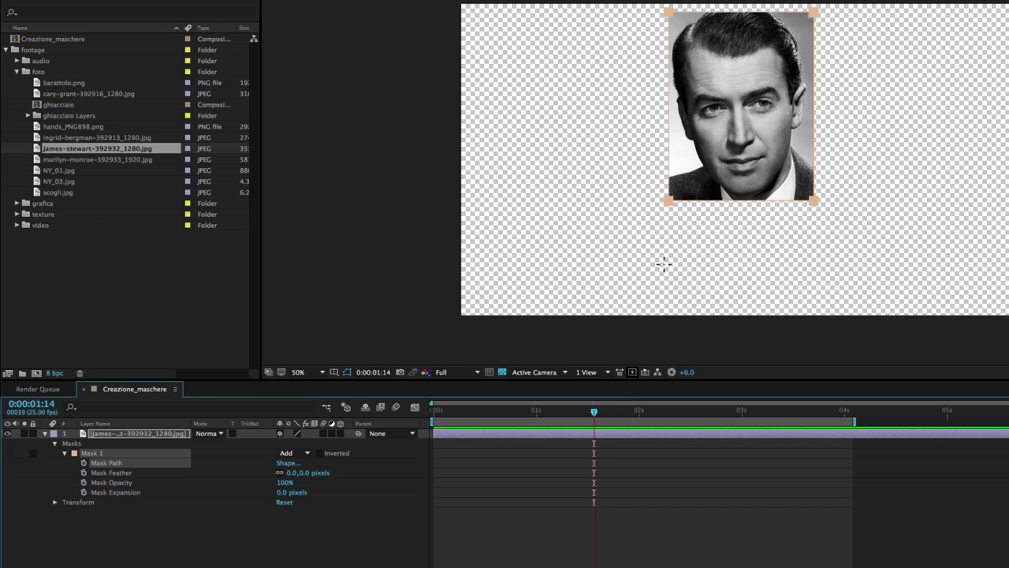
{"action": "left_click_drag", "start_coordinate": [594, 411], "coordinate": [582, 411]}
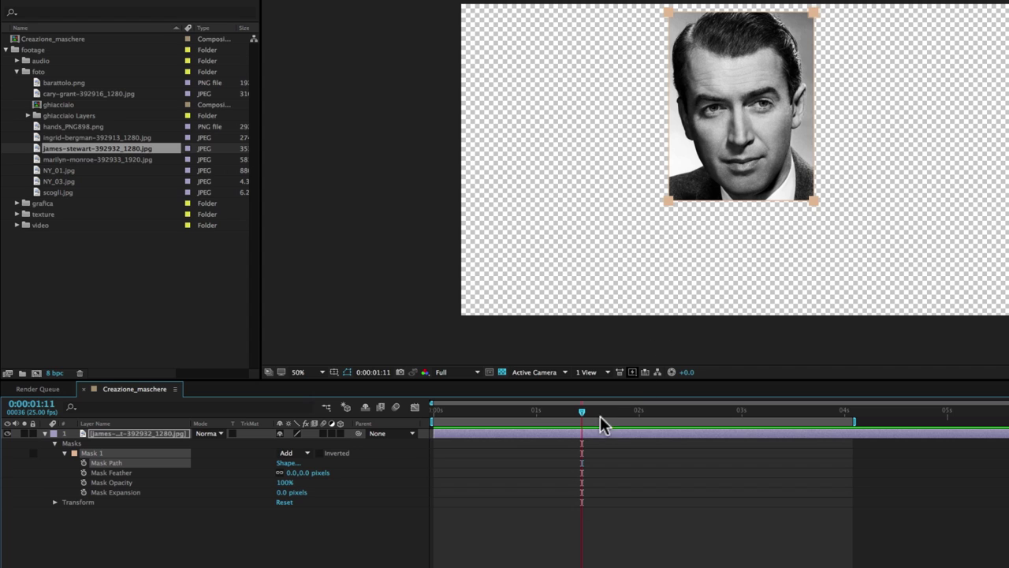
{"action": "left_click_drag", "start_coordinate": [579, 411], "coordinate": [577, 412]}
Keyframe Mask 1's path at 0:00, then enlarge it at 1 second to reveal the tie
{"action": "left_click", "coordinate": [84, 463]}
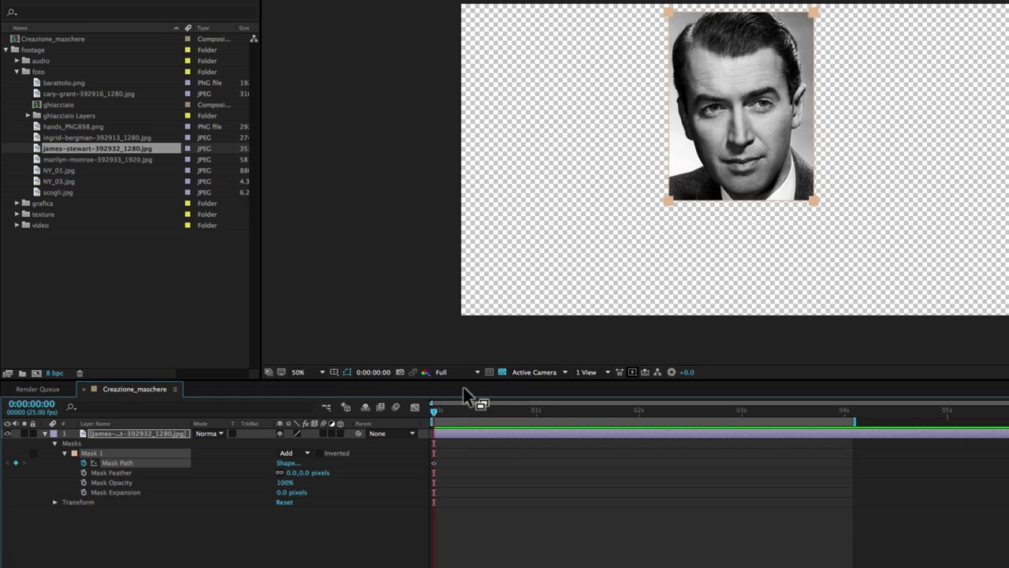
{"action": "left_click_drag", "start_coordinate": [431, 410], "coordinate": [535, 411]}
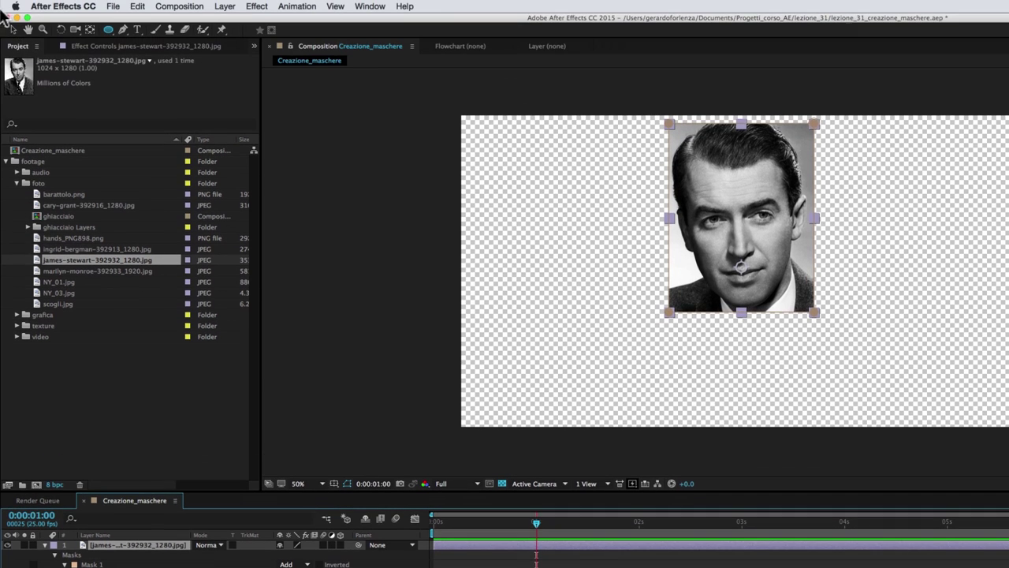
{"action": "left_click", "coordinate": [13, 30]}
{"action": "key", "text": "m"}
{"action": "key", "text": "m"}
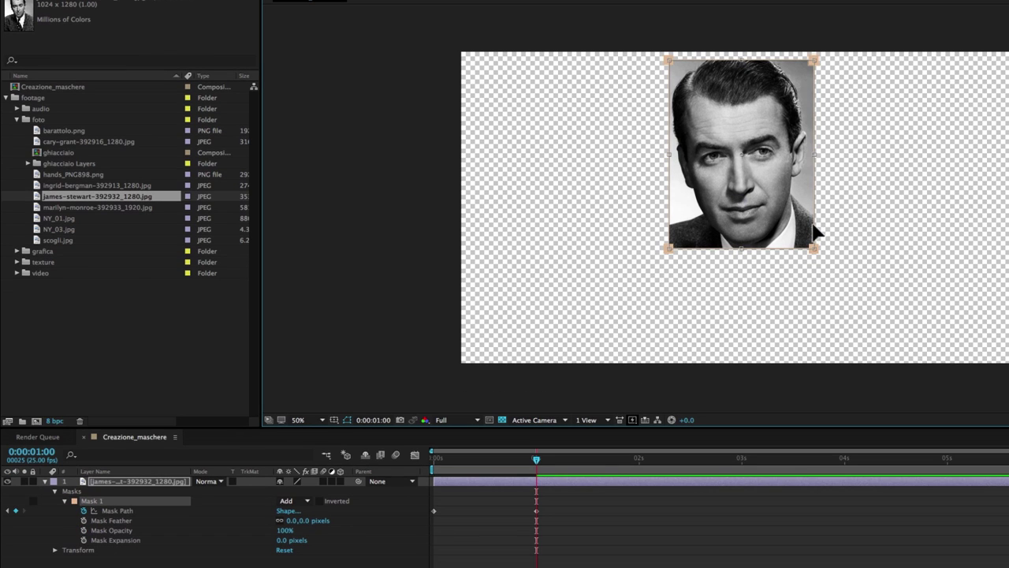
{"action": "left_click_drag", "start_coordinate": [816, 250], "coordinate": [862, 357]}
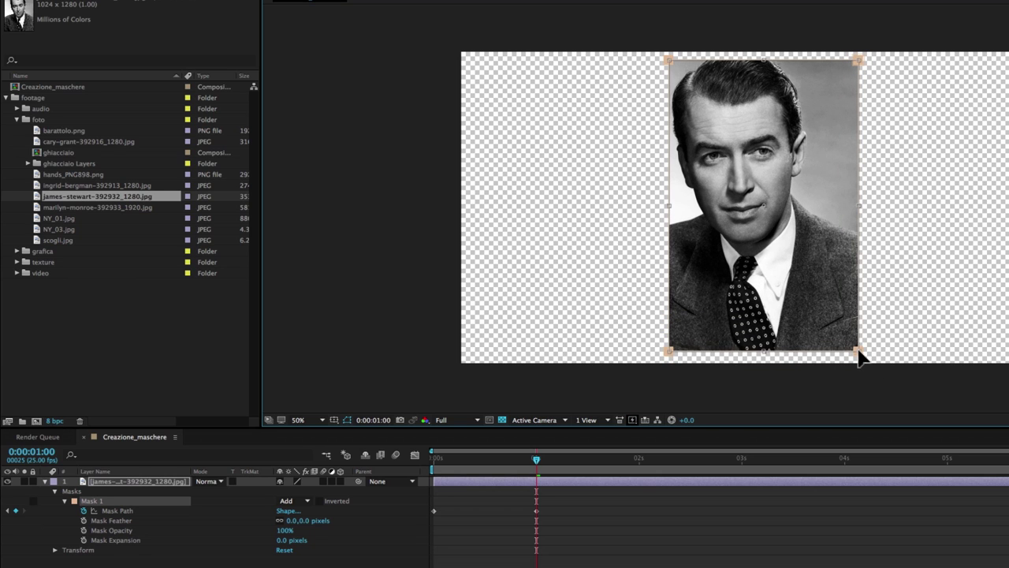
{"action": "mouse_move", "coordinate": [667, 353]}
{"action": "left_mouse_down"}
{"action": "mouse_move", "coordinate": [639, 356]}
{"action": "mouse_move", "coordinate": [620, 344]}
{"action": "left_mouse_up"}
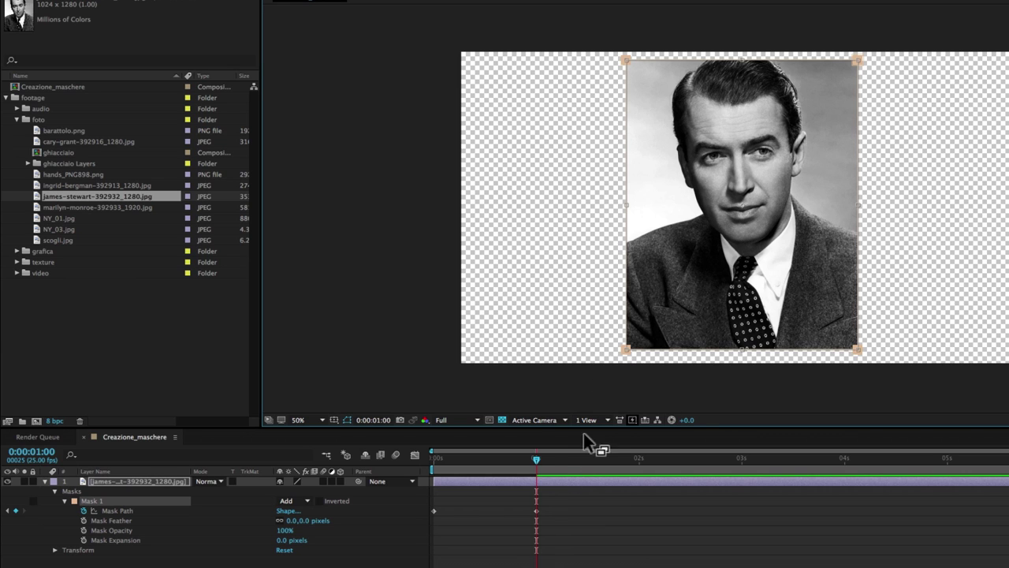
Preview the mask animation, deselect Mask 1, and return the current time to 0:00:00:00
{"action": "left_click_drag", "start_coordinate": [566, 457], "coordinate": [581, 462]}
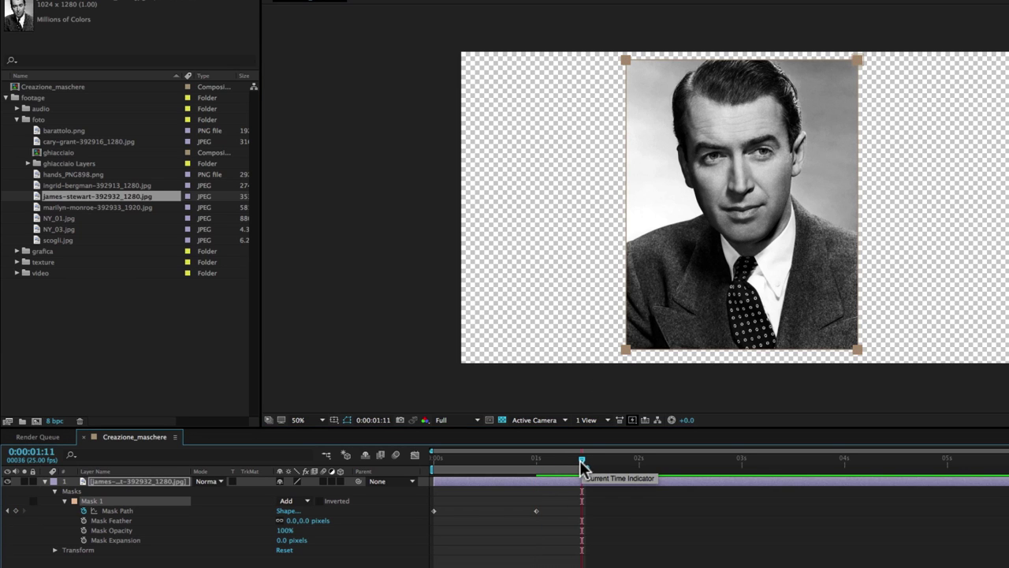
{"action": "key", "text": "space"}
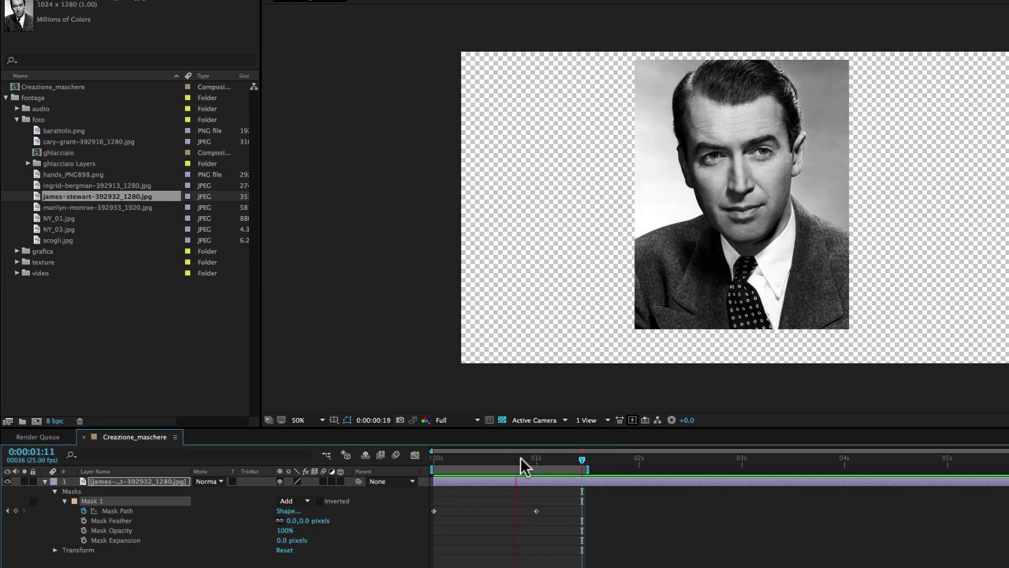
{"action": "left_click", "coordinate": [504, 458]}
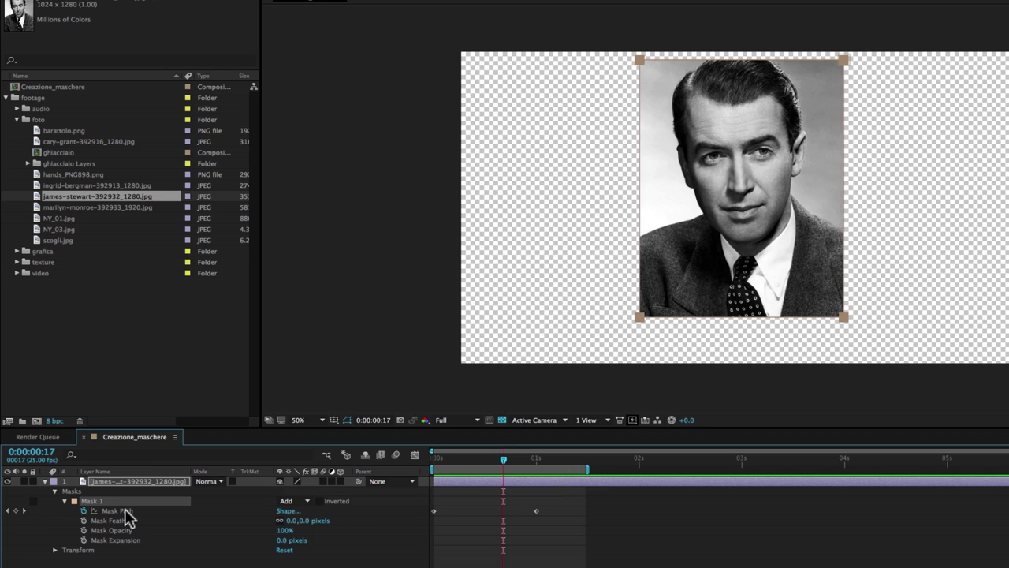
{"action": "left_click", "coordinate": [545, 483]}
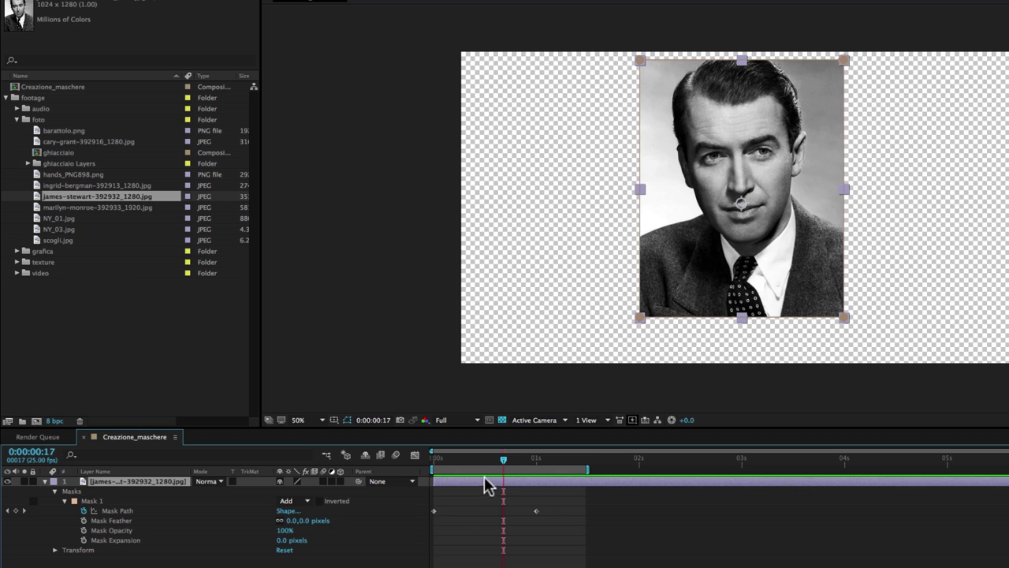
{"action": "left_click_drag", "start_coordinate": [487, 457], "coordinate": [422, 473]}
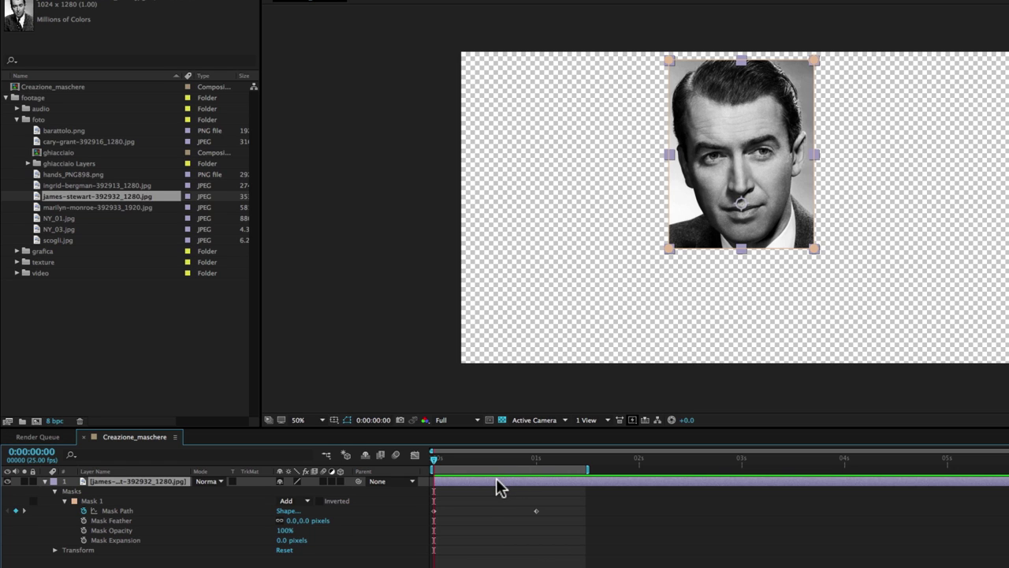
Replace the James Stewart photo layer with surf.mov from the video folder
{"action": "key", "text": "Delete"}
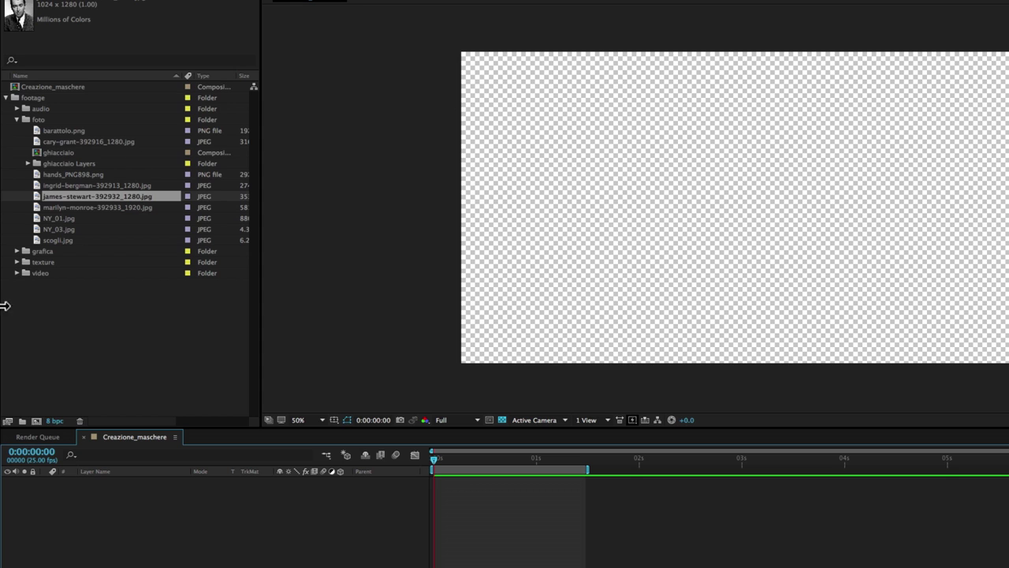
{"action": "left_click", "coordinate": [16, 273]}
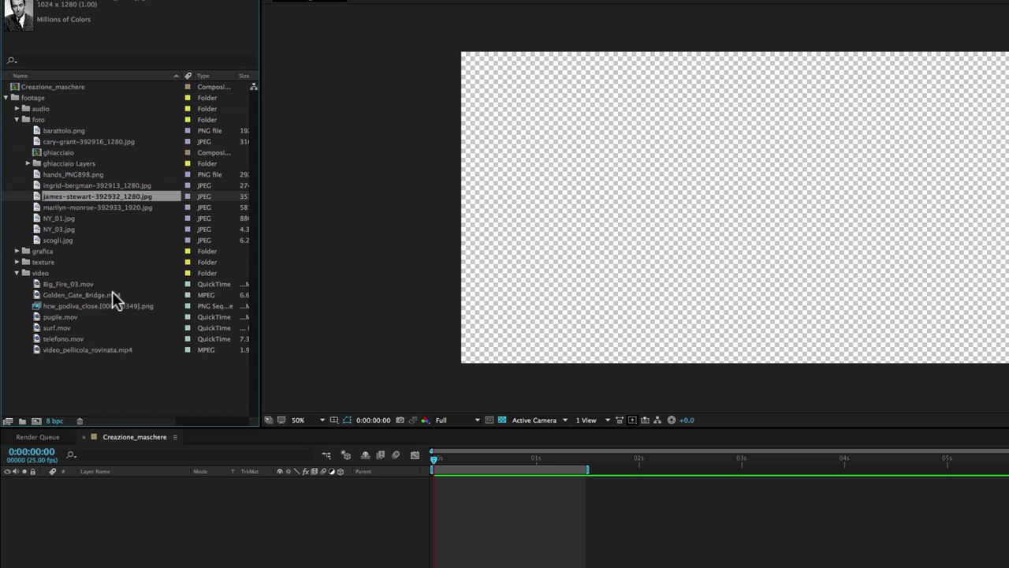
{"action": "left_click_drag", "start_coordinate": [57, 328], "coordinate": [731, 209]}
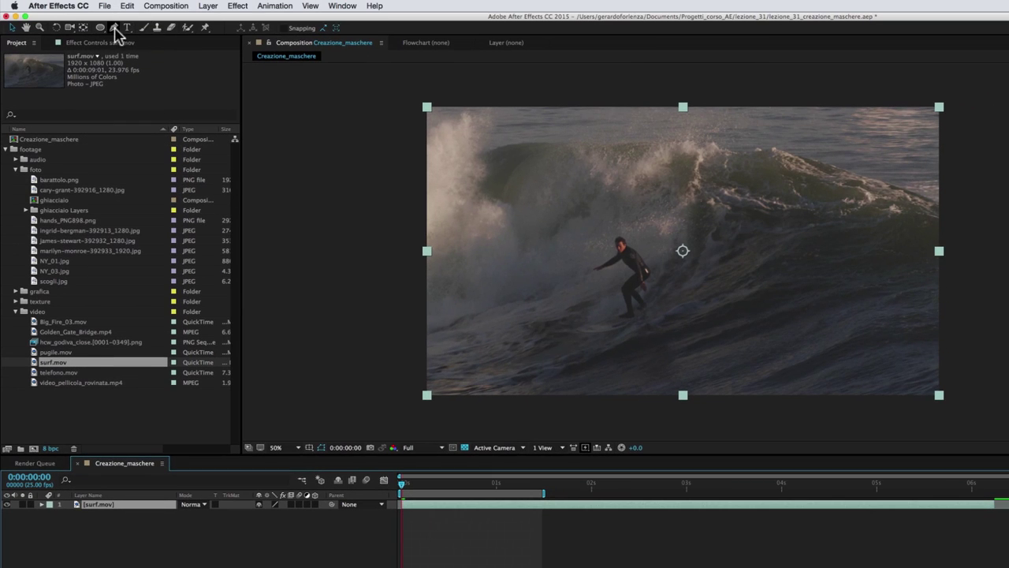
Mask surf.mov to a horizontal band with the Rectangle Tool, then delete the layer
{"action": "left_click", "coordinate": [102, 28]}
{"action": "left_click", "coordinate": [127, 27]}
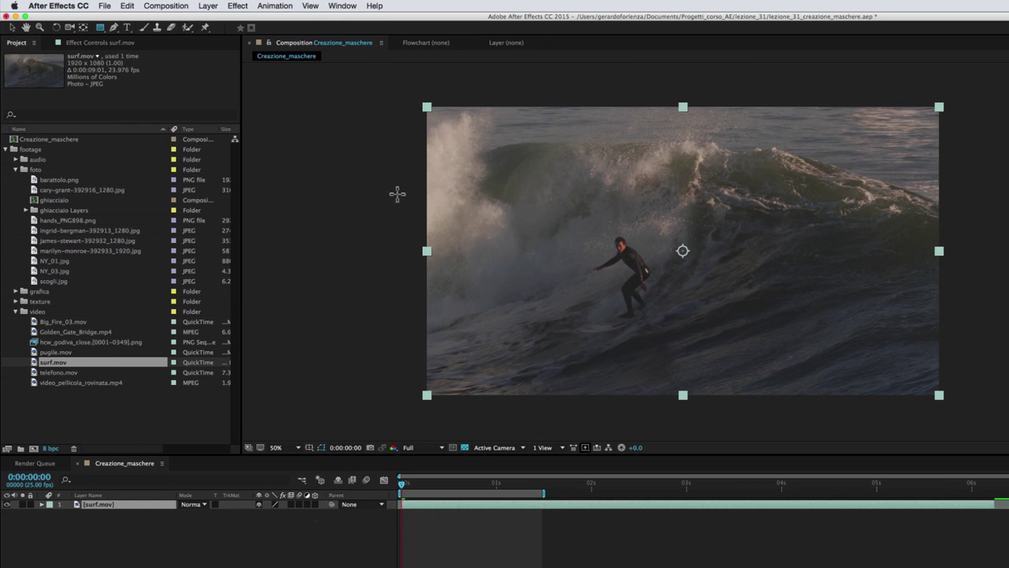
{"action": "left_click_drag", "start_coordinate": [397, 194], "coordinate": [965, 313]}
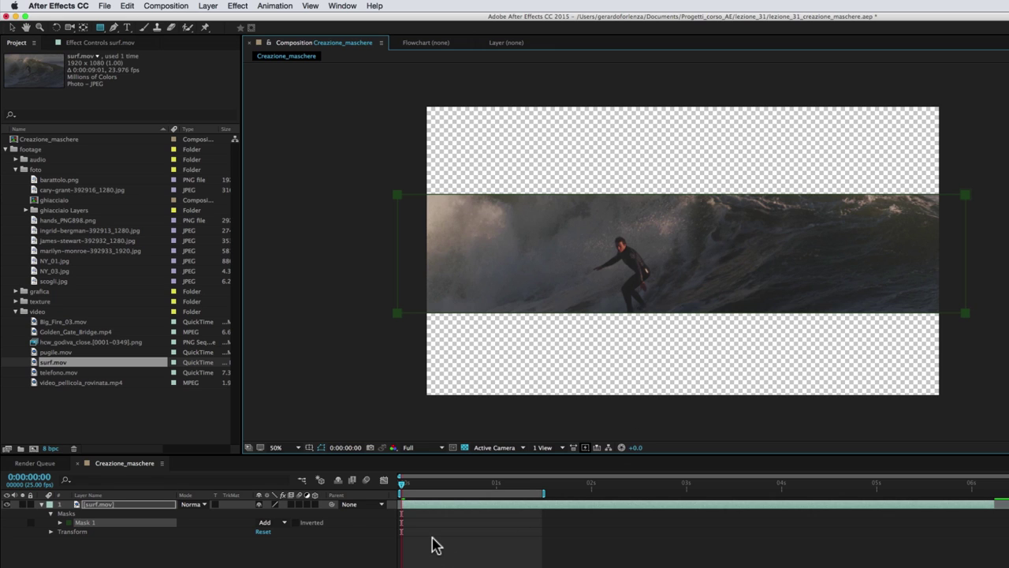
{"action": "left_click", "coordinate": [145, 506]}
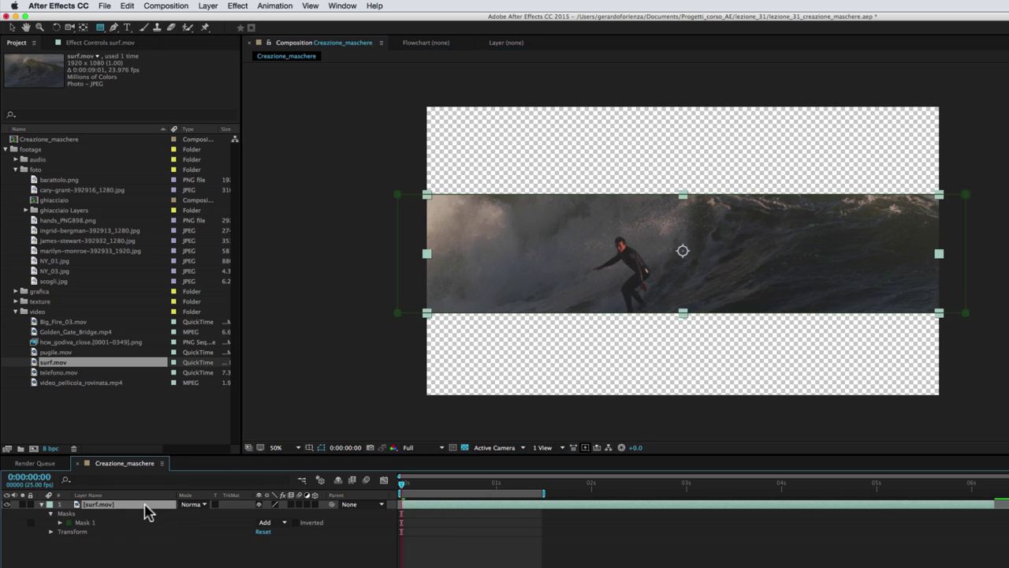
{"action": "key", "text": "Delete"}
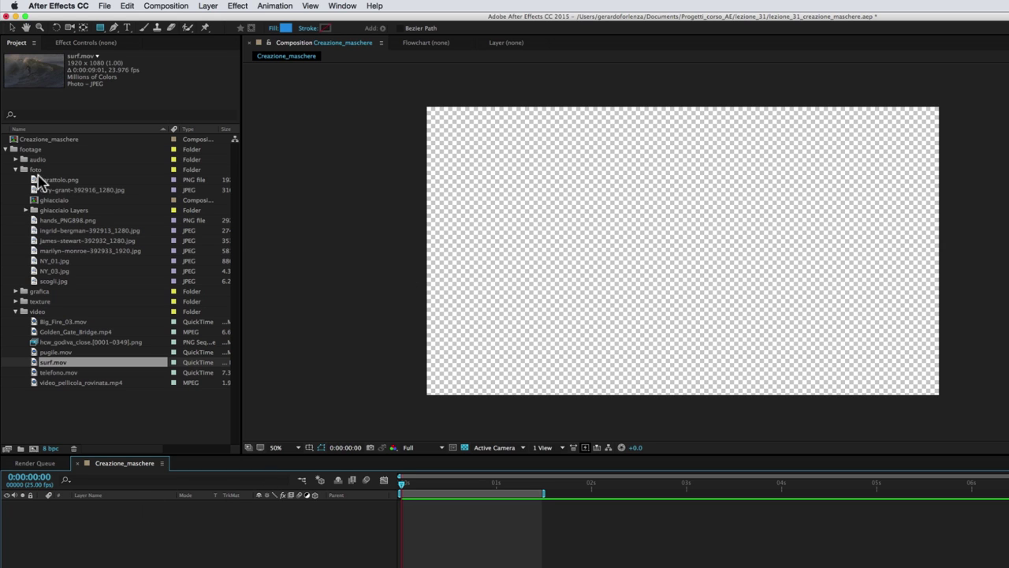
Add auto_arancione.ai from the grafica folder, mask its front half, then delete the car layer
{"action": "left_click", "coordinate": [15, 291]}
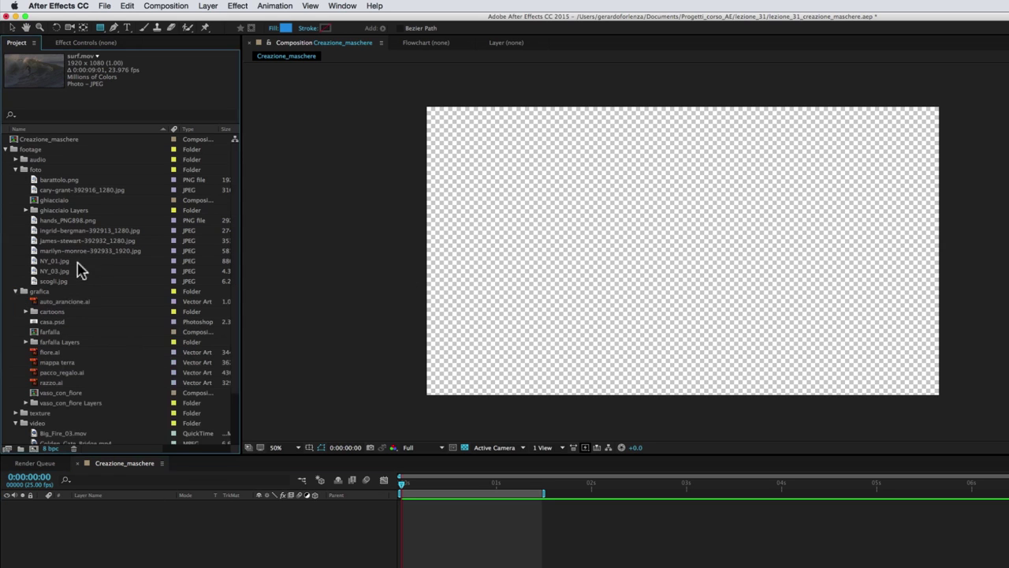
{"action": "left_click_drag", "start_coordinate": [43, 301], "coordinate": [676, 263]}
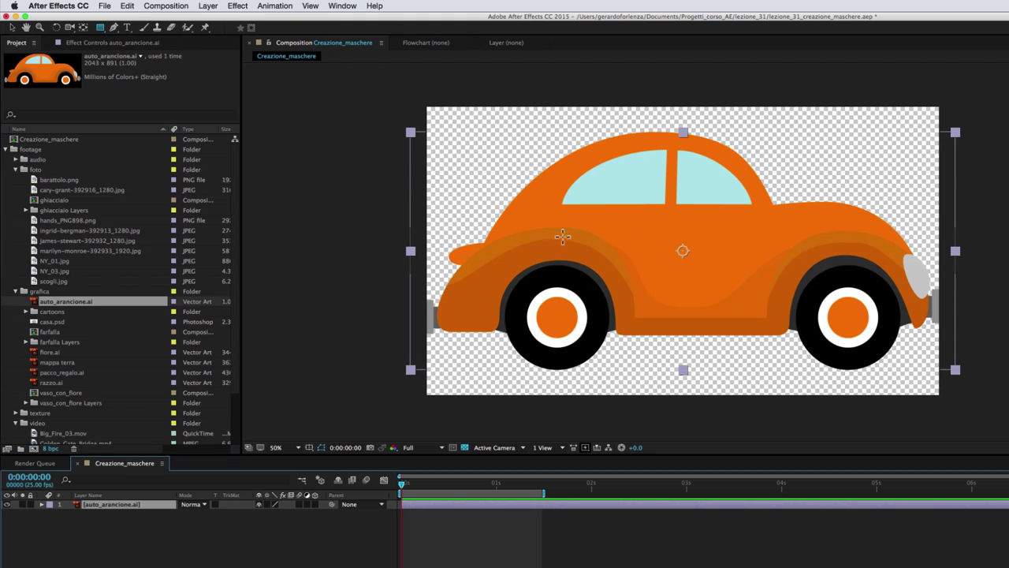
{"action": "left_click", "coordinate": [102, 27]}
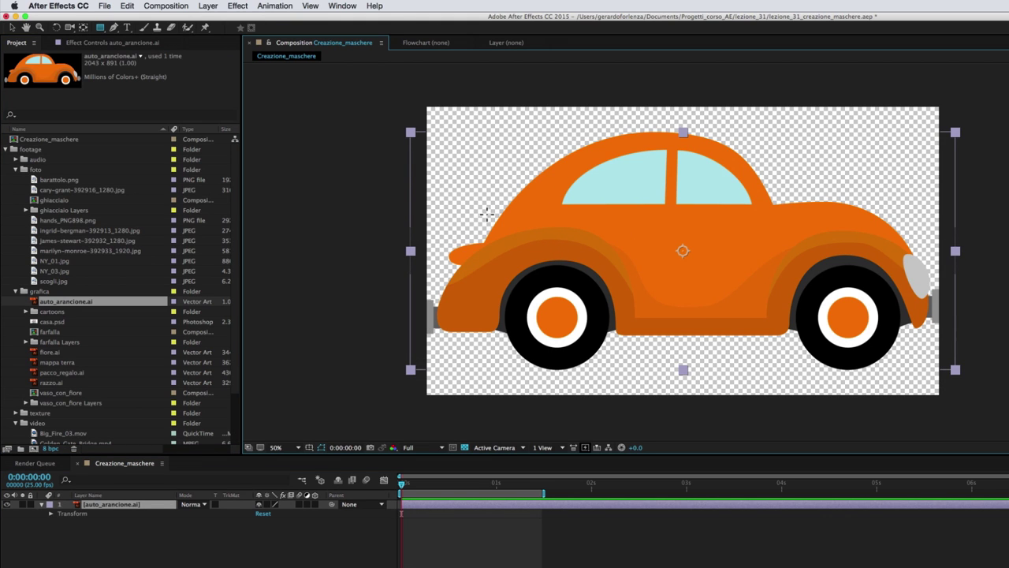
{"action": "left_click_drag", "start_coordinate": [426, 193], "coordinate": [671, 386]}
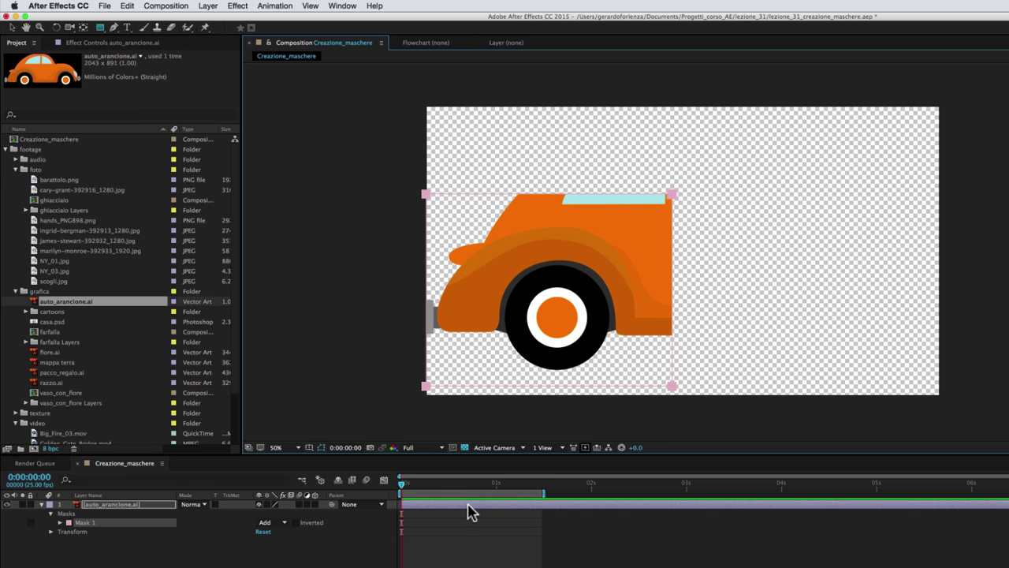
{"action": "key", "text": "Delete"}
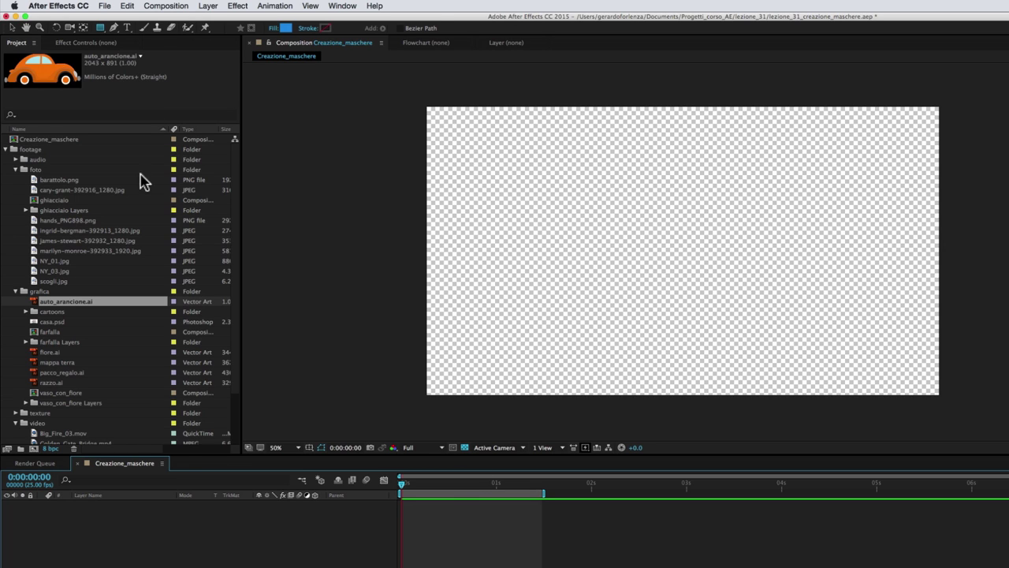
Draw a blue rectangle as Shape Layer 1, then add and delete a Rectangle 2
{"action": "left_click", "coordinate": [101, 28]}
{"action": "left_click_drag", "start_coordinate": [489, 166], "coordinate": [858, 337]}
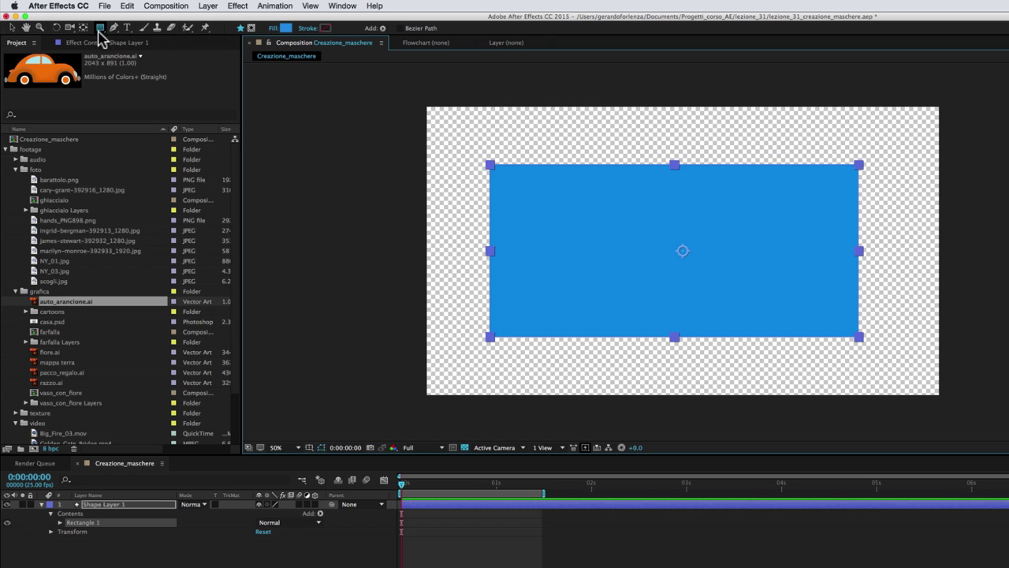
{"action": "left_click", "coordinate": [101, 30]}
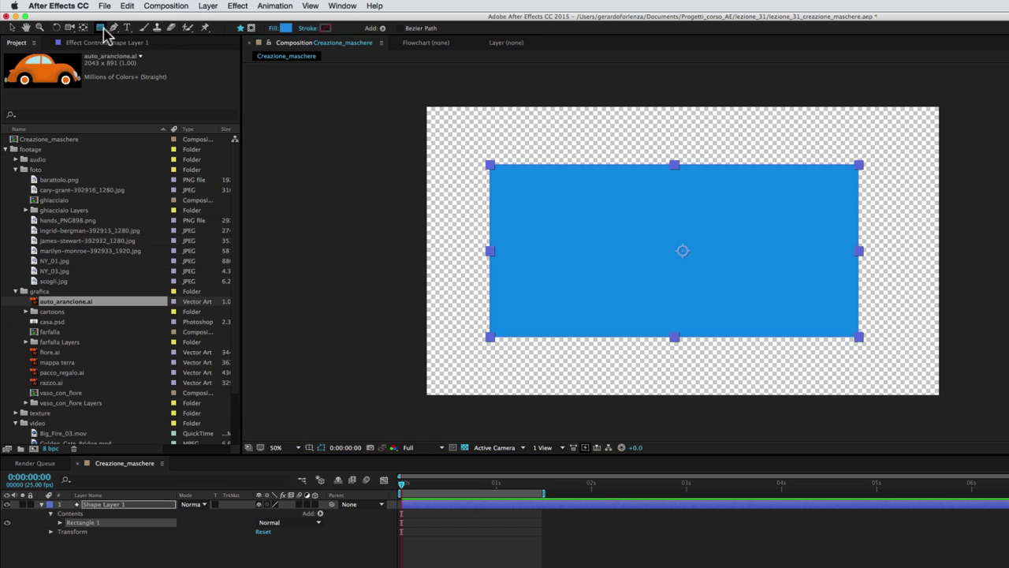
{"action": "left_click_drag", "start_coordinate": [528, 210], "coordinate": [801, 307]}
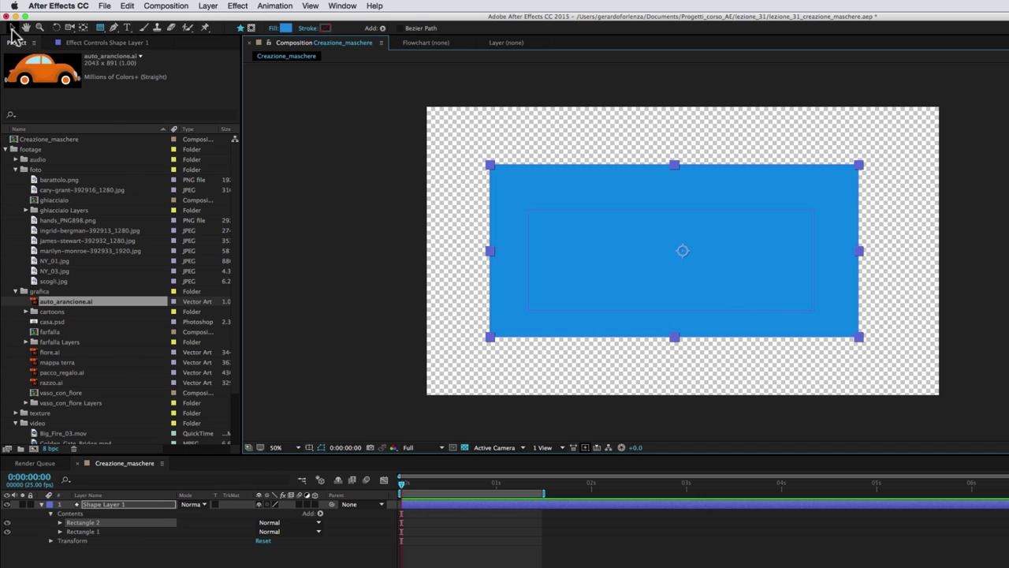
{"action": "left_click", "coordinate": [12, 29]}
{"action": "left_click_drag", "start_coordinate": [697, 271], "coordinate": [714, 338]}
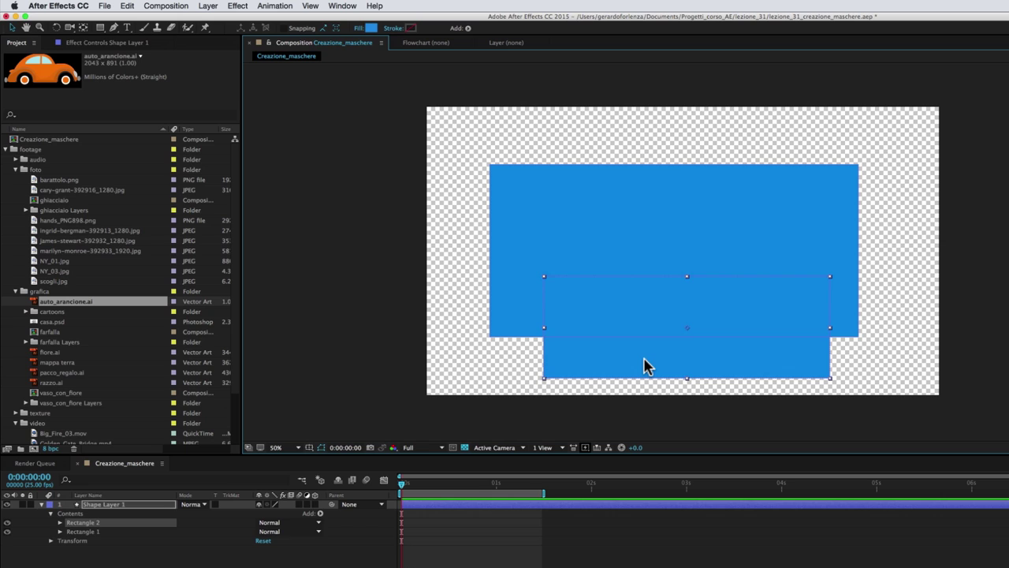
{"action": "key", "text": "Delete"}
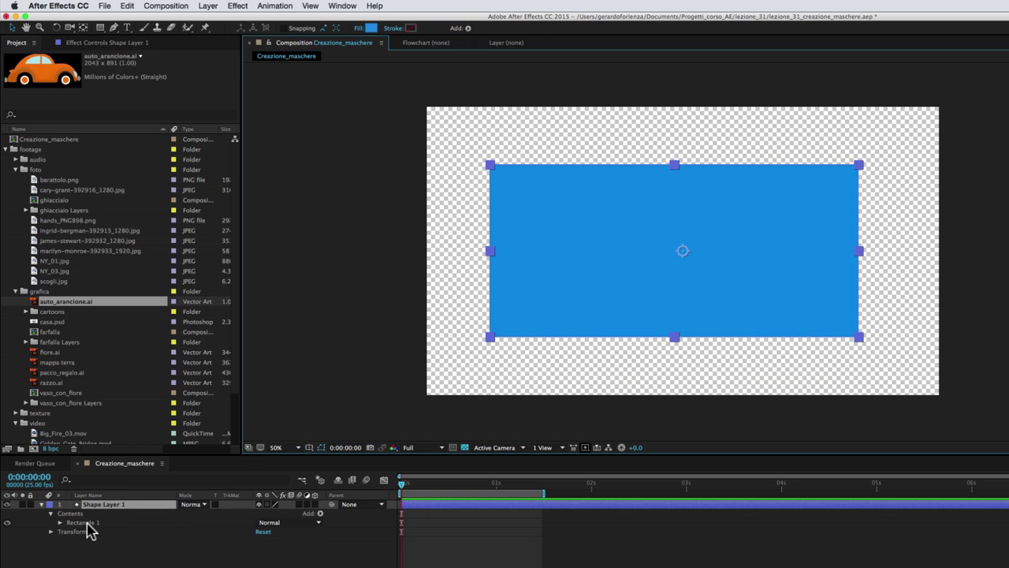
Deselect Rectangle 1 and turn on Tool Creates Mask for new drawing
{"action": "left_click", "coordinate": [101, 512]}
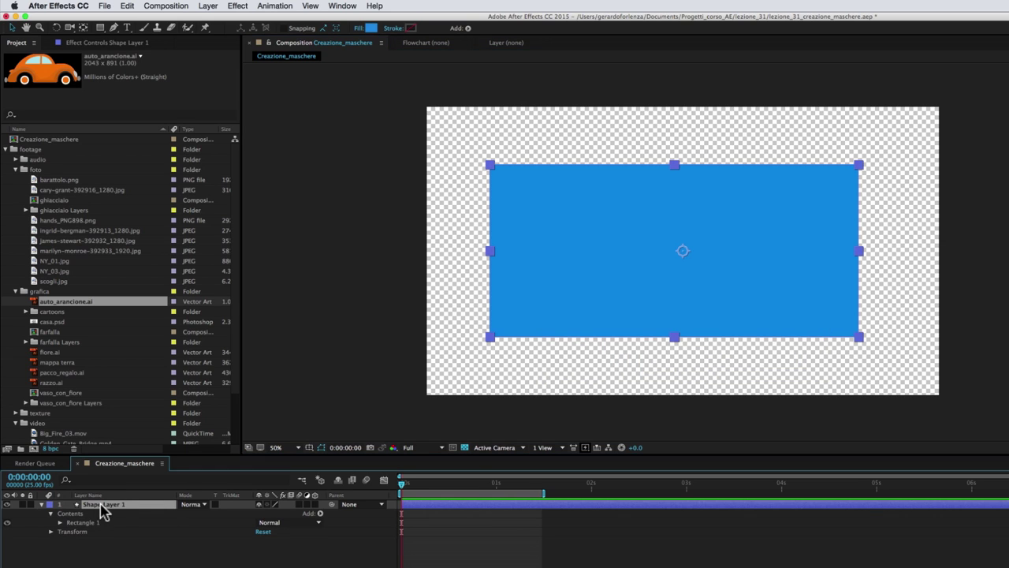
{"action": "left_click", "coordinate": [113, 28]}
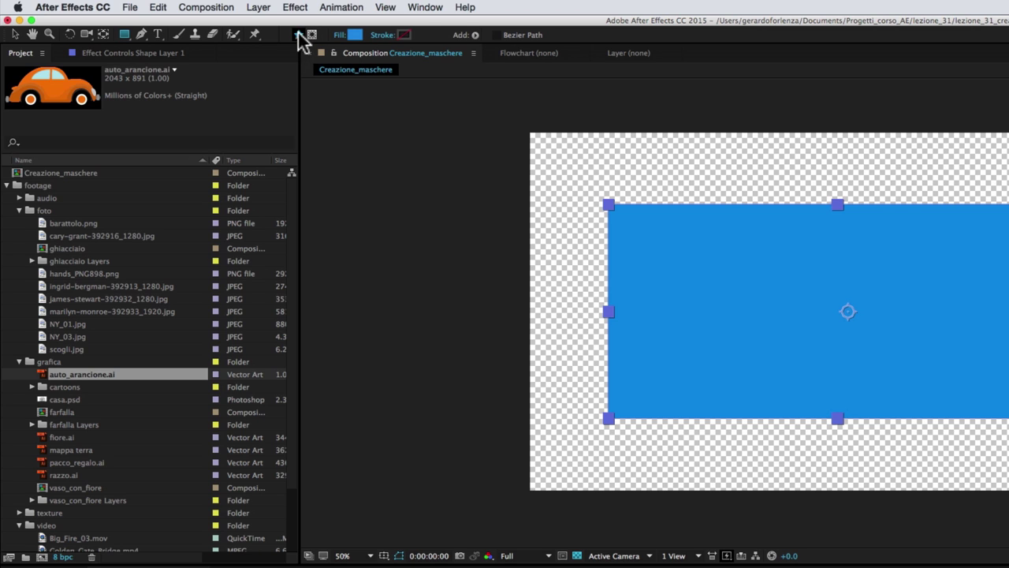
{"action": "left_click", "coordinate": [298, 35]}
{"action": "left_click", "coordinate": [311, 35]}
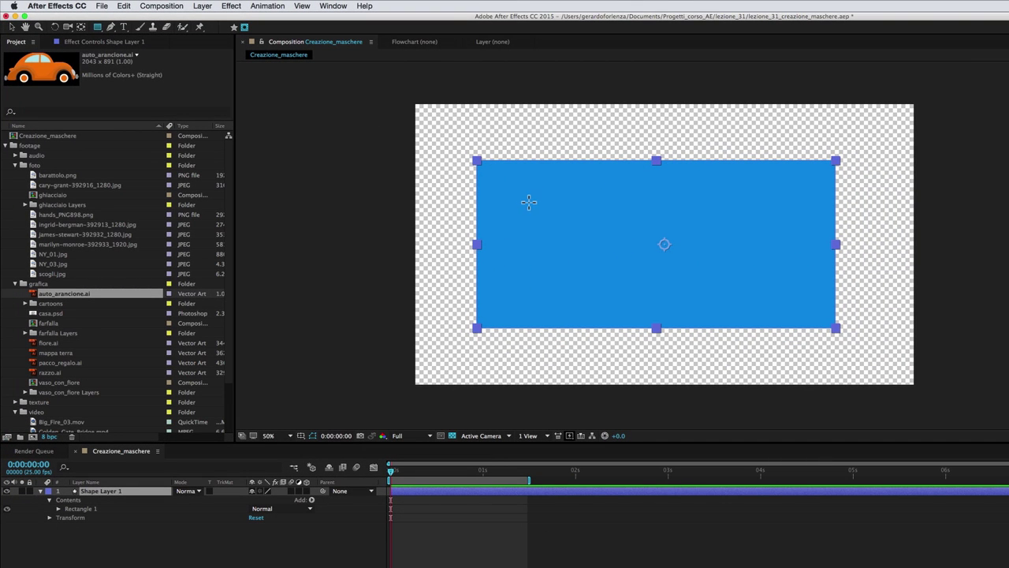
Draw Mask 1 over the centre of the blue Shape Layer 1 and select it
{"action": "key", "text": "ctrl+shift+n"}
{"action": "left_click_drag", "start_coordinate": [526, 198], "coordinate": [798, 308]}
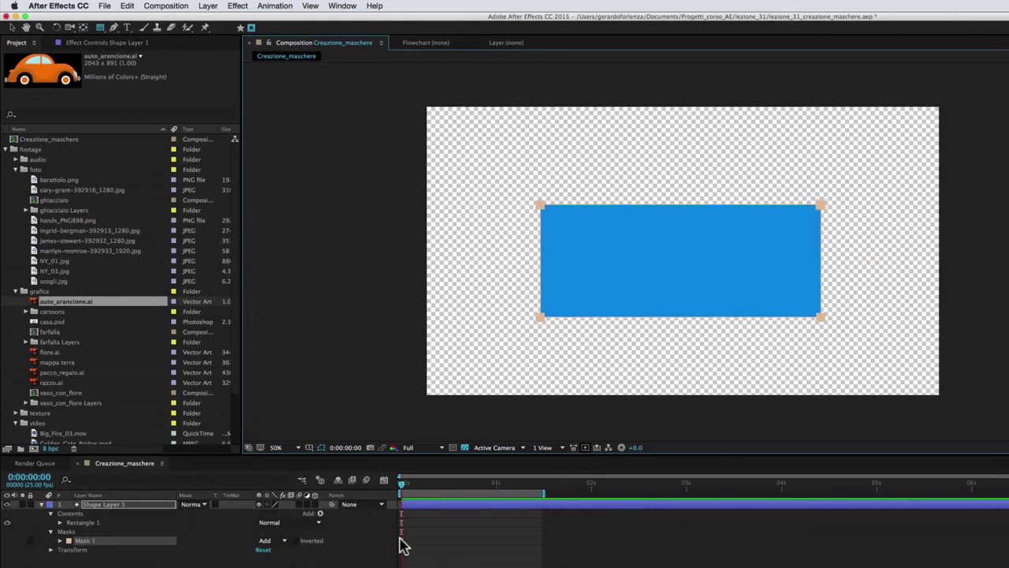
{"action": "left_click", "coordinate": [109, 543]}
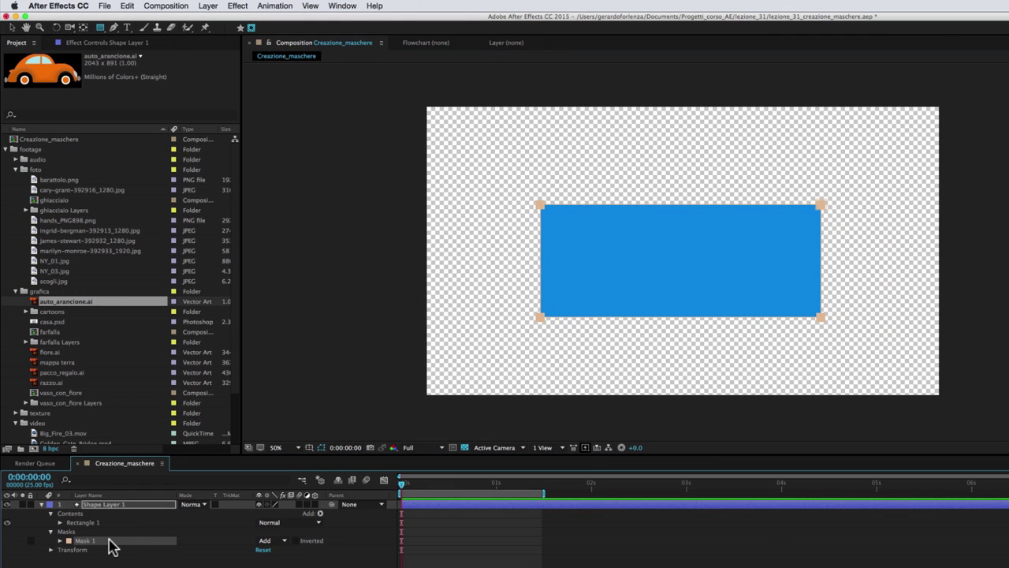